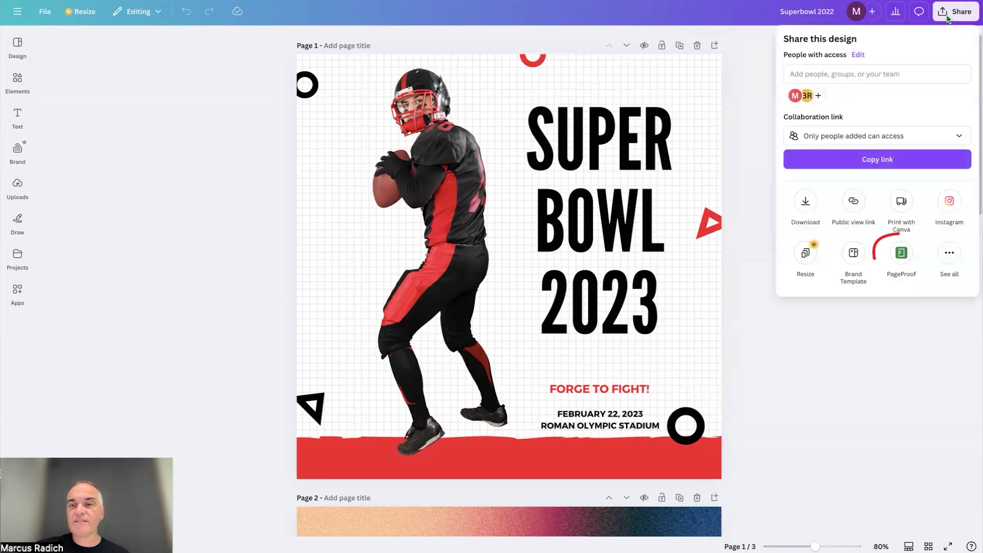
# Step: Save all three pages of the Superbowl 2022 design to PageProof and open the resulting proof setup there
pyautogui.click(902, 254)
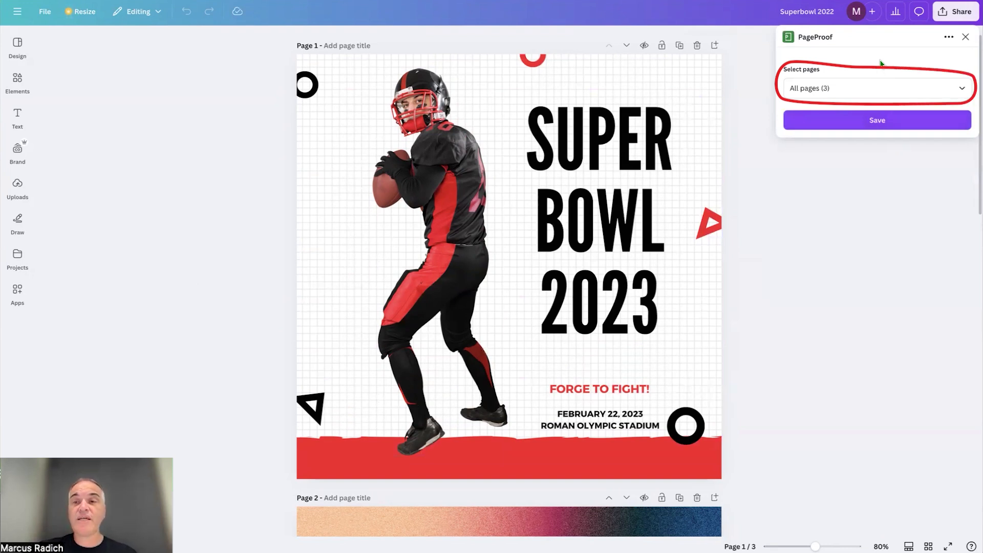
pyautogui.click(878, 121)
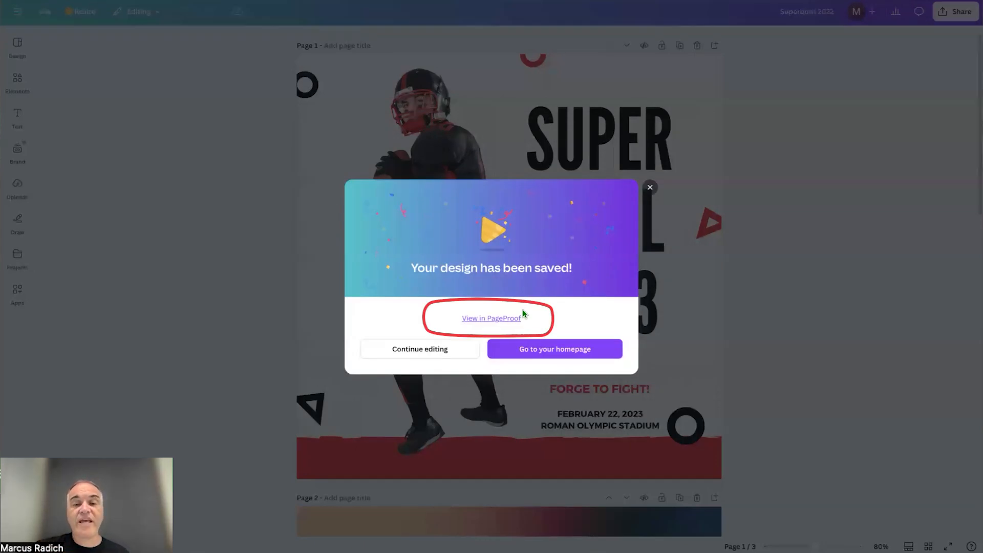
pyautogui.click(485, 319)
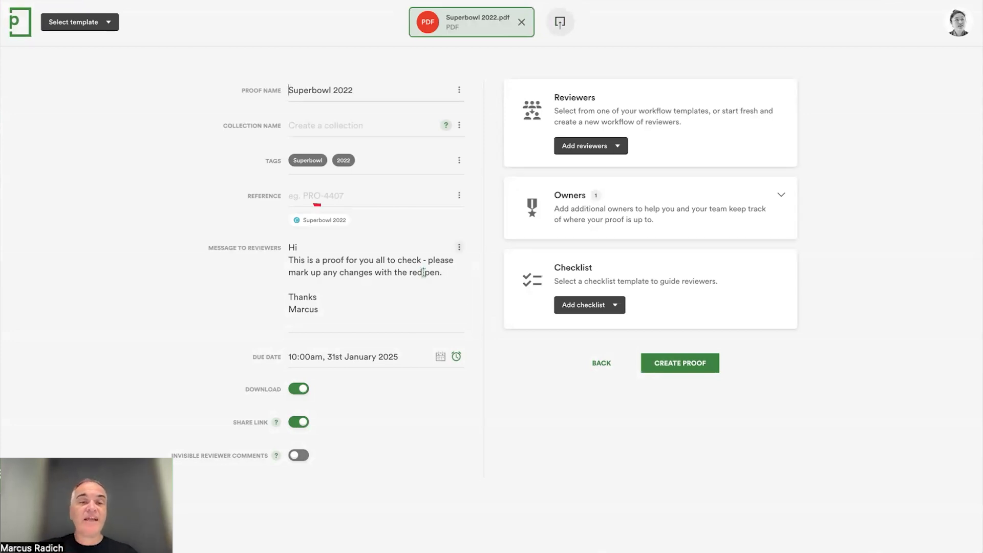
# Step: Check the linked Canva design's options under the proof reference and the workflow templates available for reviewers
pyautogui.click(325, 224)
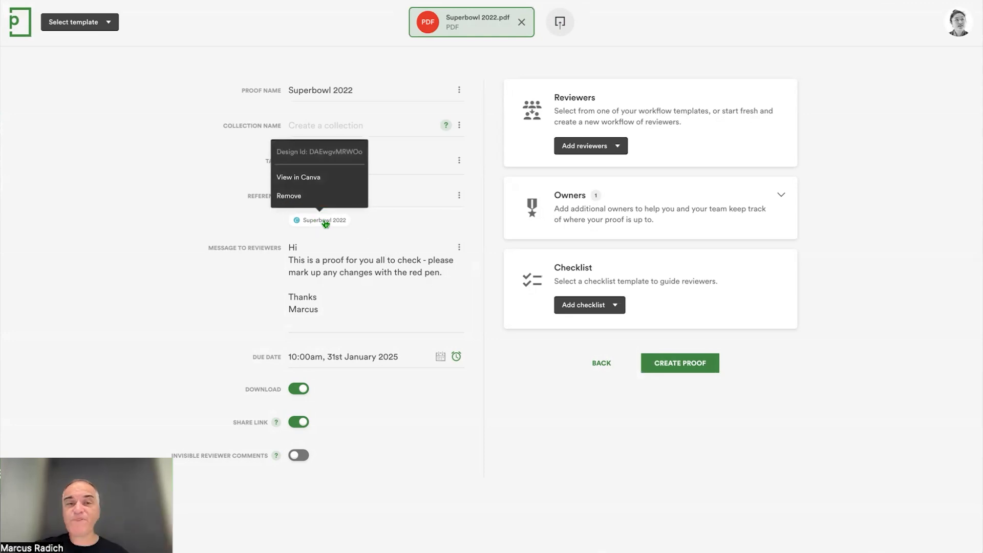
pyautogui.click(326, 223)
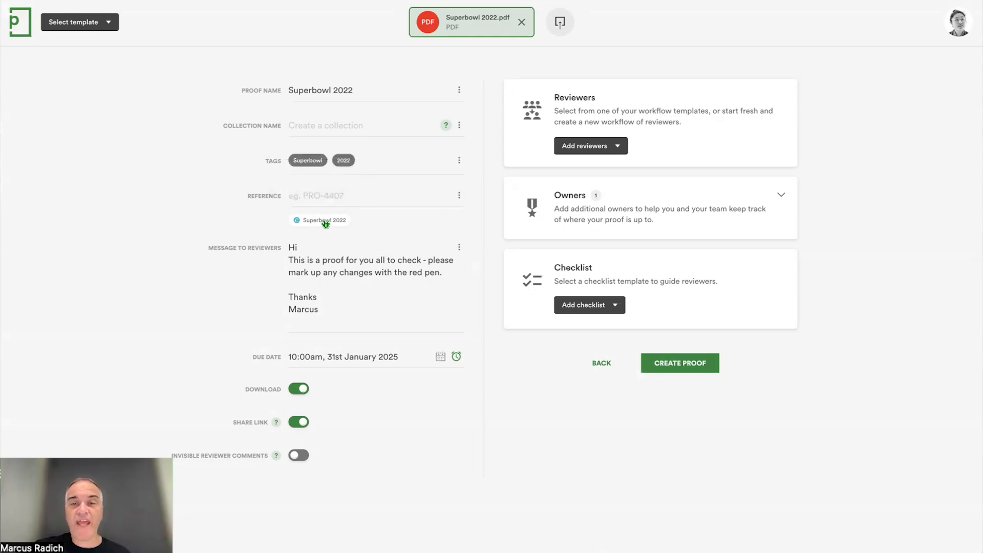
pyautogui.click(613, 148)
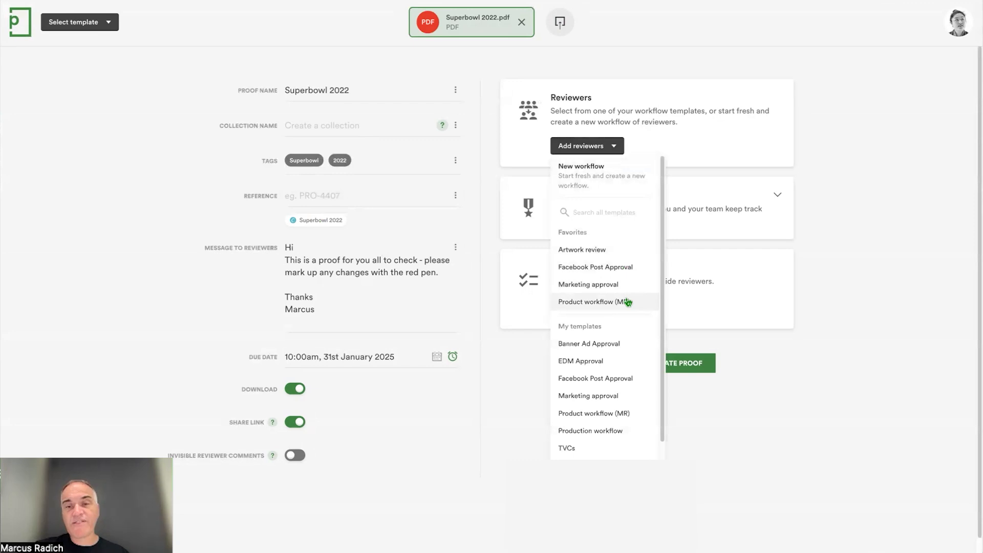
pyautogui.click(836, 217)
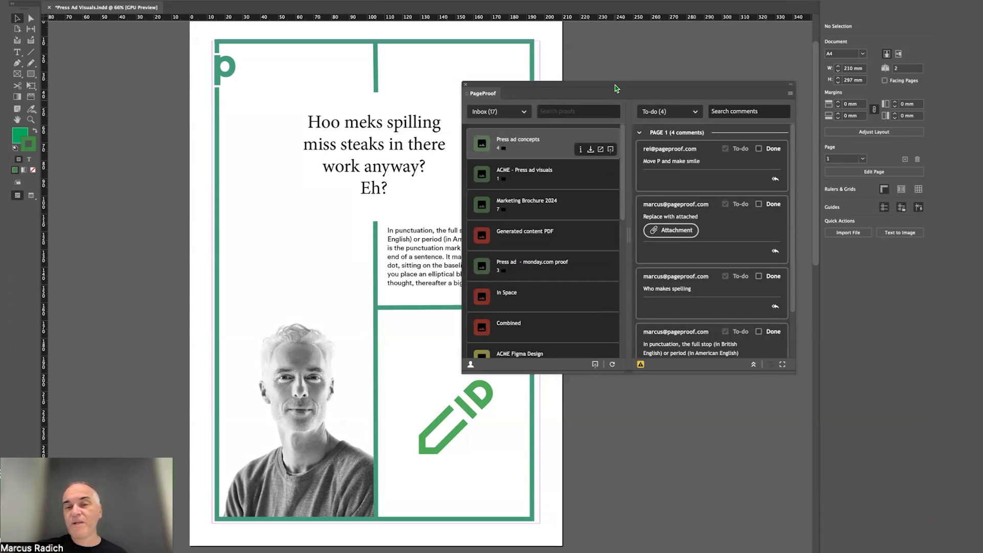
# Step: In InDesign, review the export settings for creating a proof and for uploading a new version of Press ad concepts, without uploading
pyautogui.moveTo(616, 88); pyautogui.dragTo(692, 85)
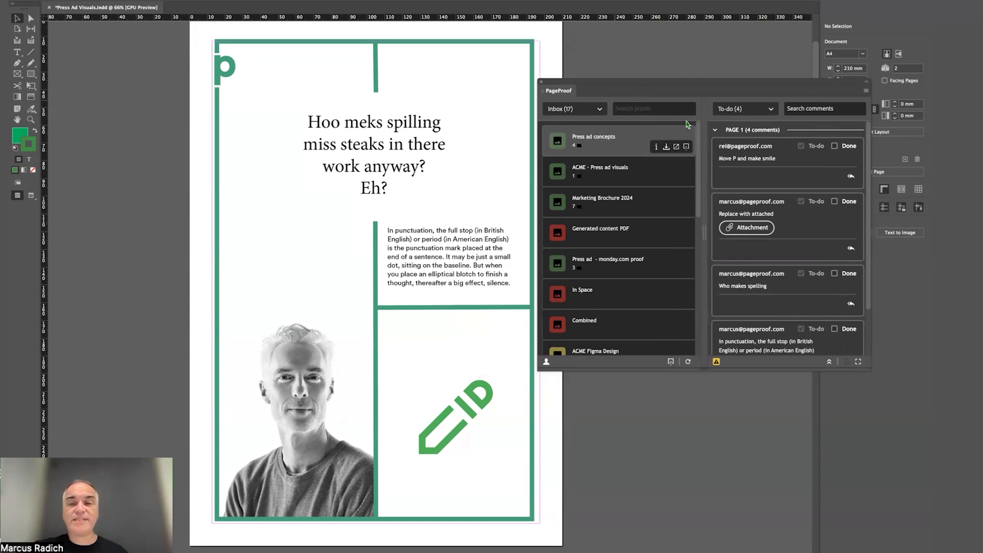
pyautogui.click(670, 361)
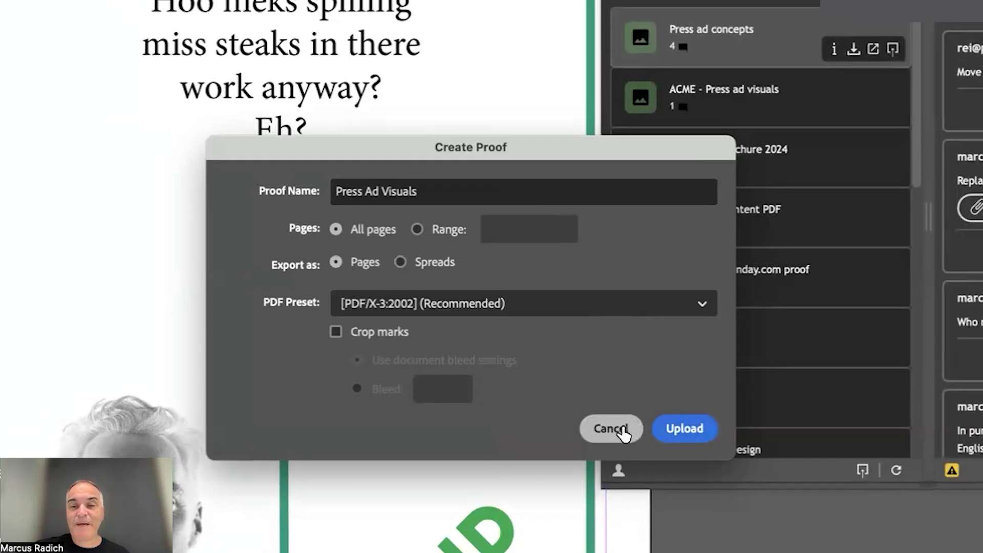
pyautogui.click(645, 449)
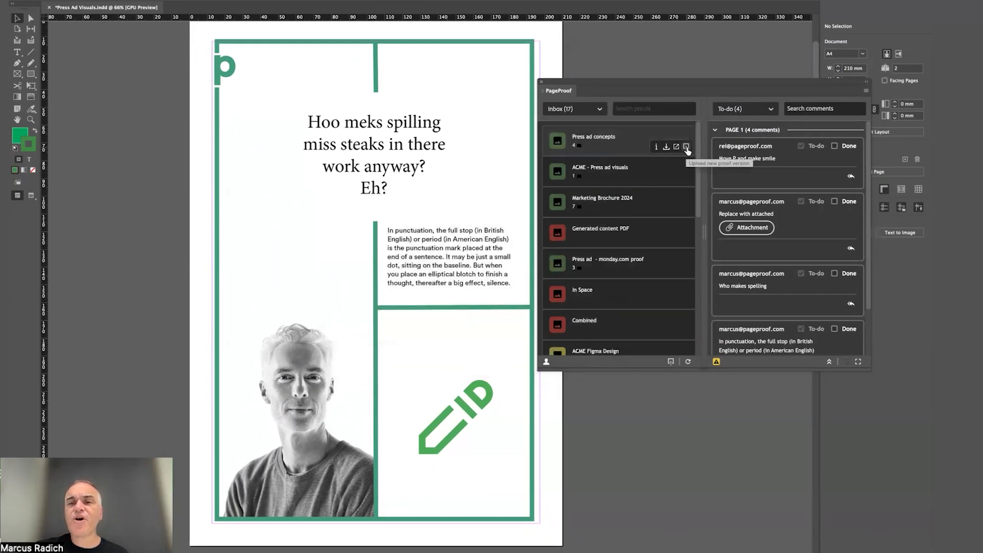
pyautogui.click(687, 148)
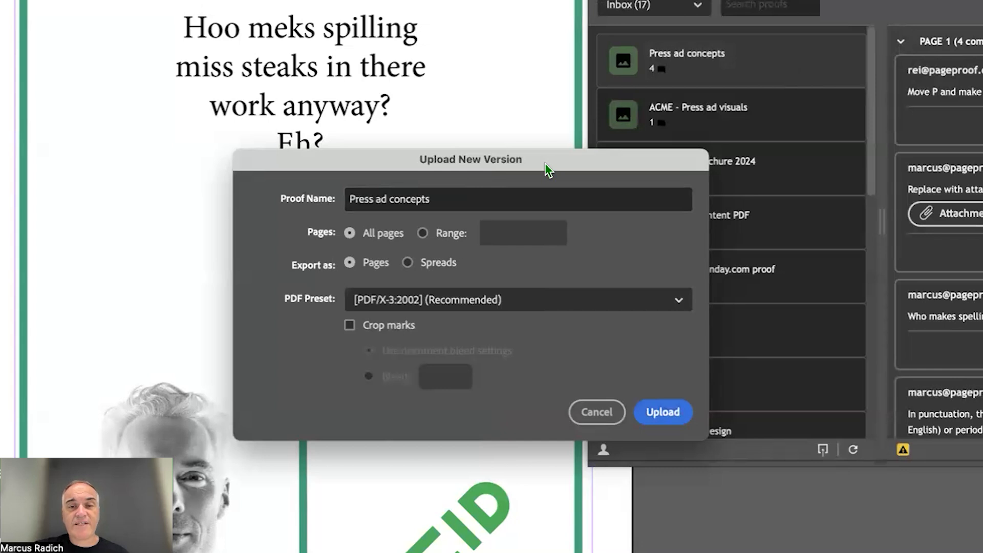
pyautogui.moveTo(547, 169); pyautogui.dragTo(545, 165)
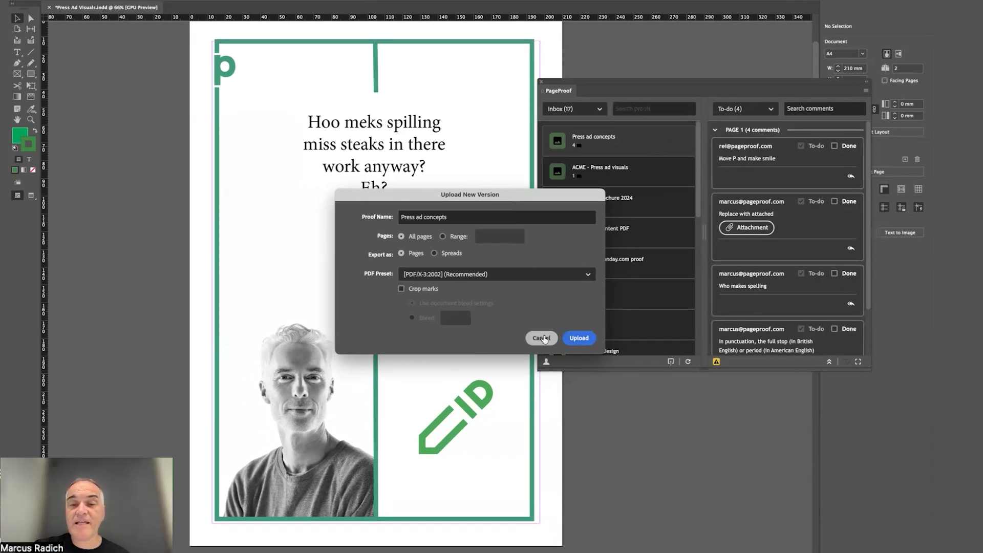
pyautogui.click(541, 338)
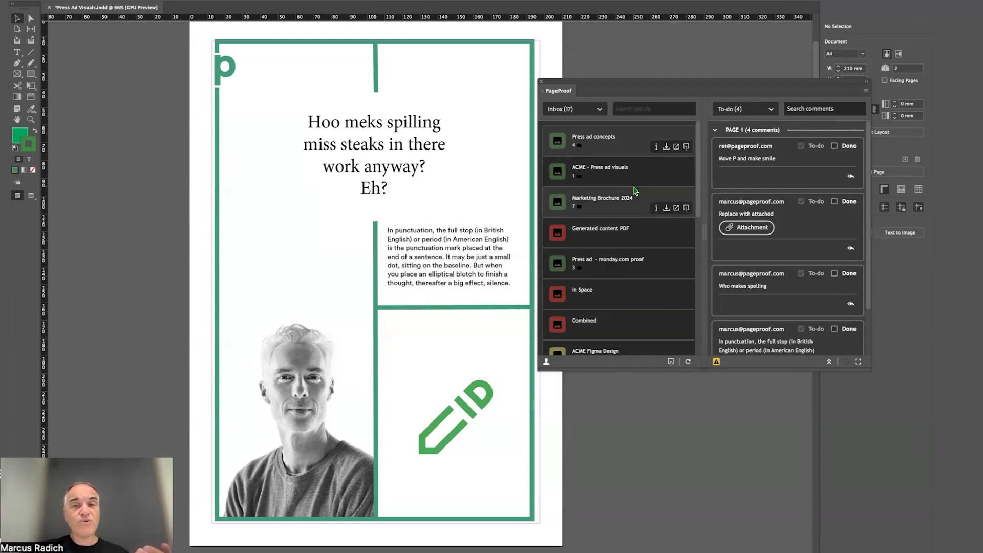
# Step: Show the page markups for the Press ad concepts comments "Move P and make smile" and "Who makes spelling"
pyautogui.click(639, 140)
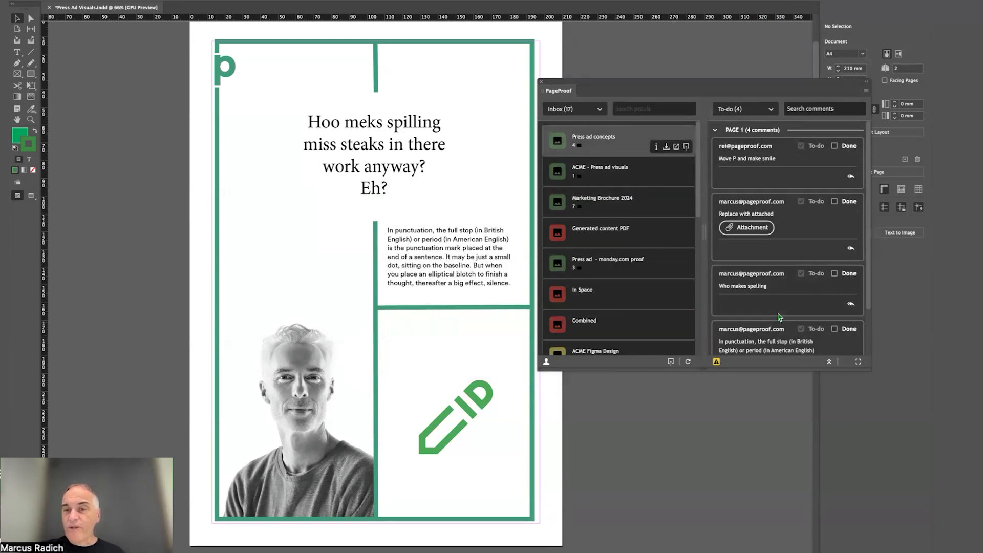
pyautogui.click(781, 159)
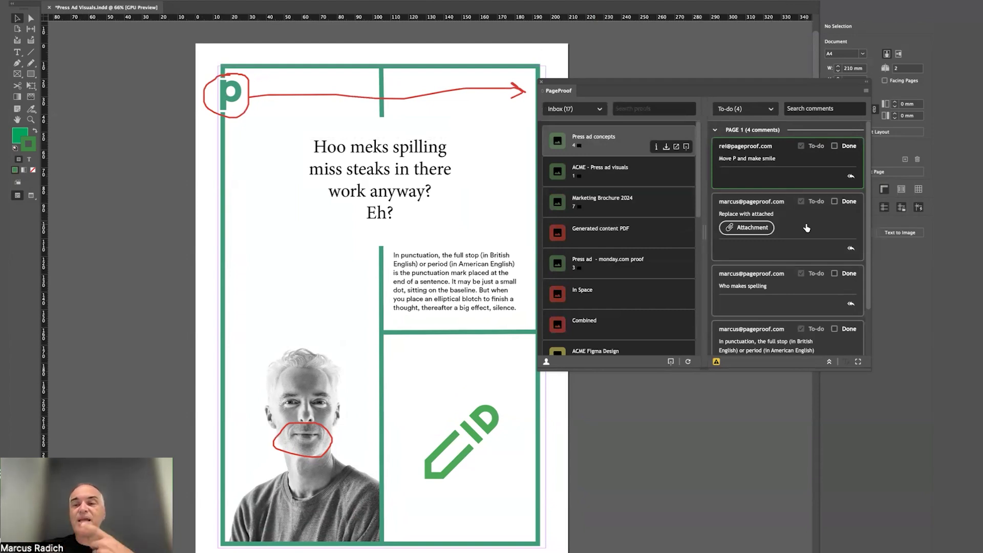
pyautogui.click(783, 292)
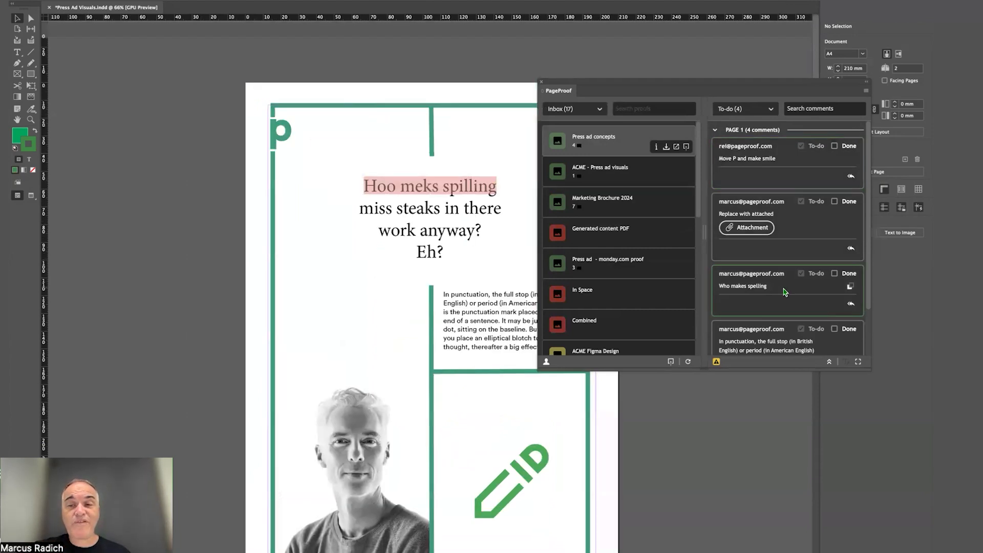
# Step: Replace the headline's first line with "Who makes spelling" and select the "Replace with attached" comment
pyautogui.press('t')
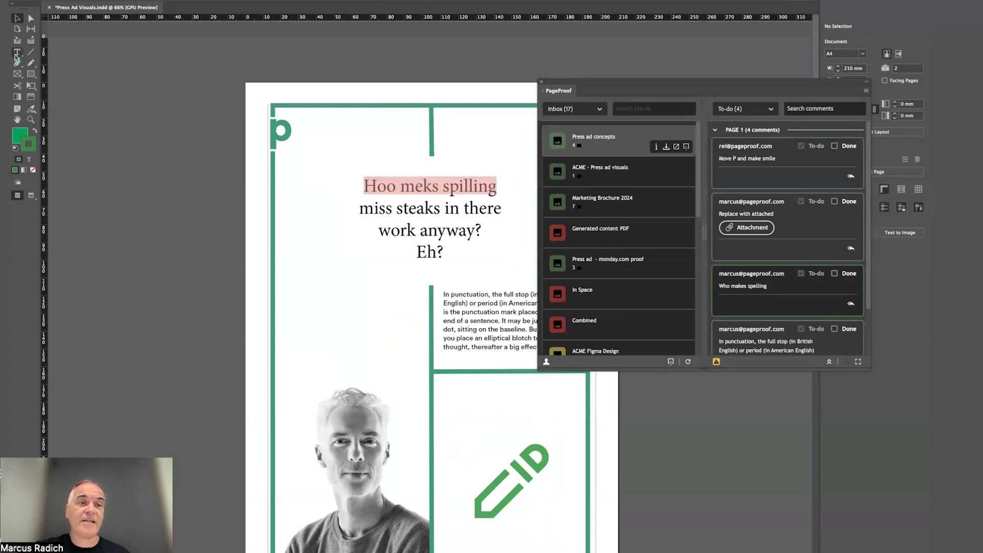
pyautogui.moveTo(368, 185); pyautogui.dragTo(458, 185)
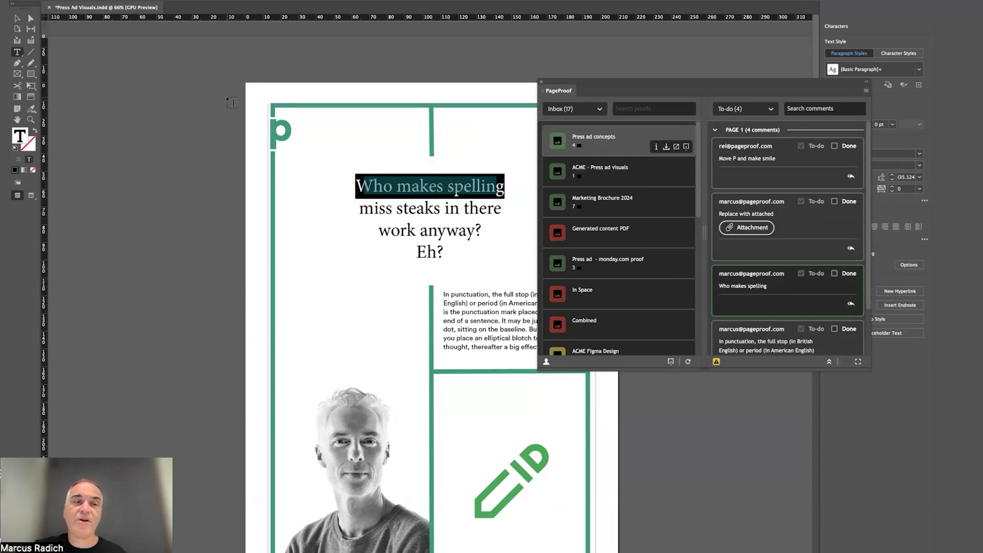
pyautogui.click(17, 19)
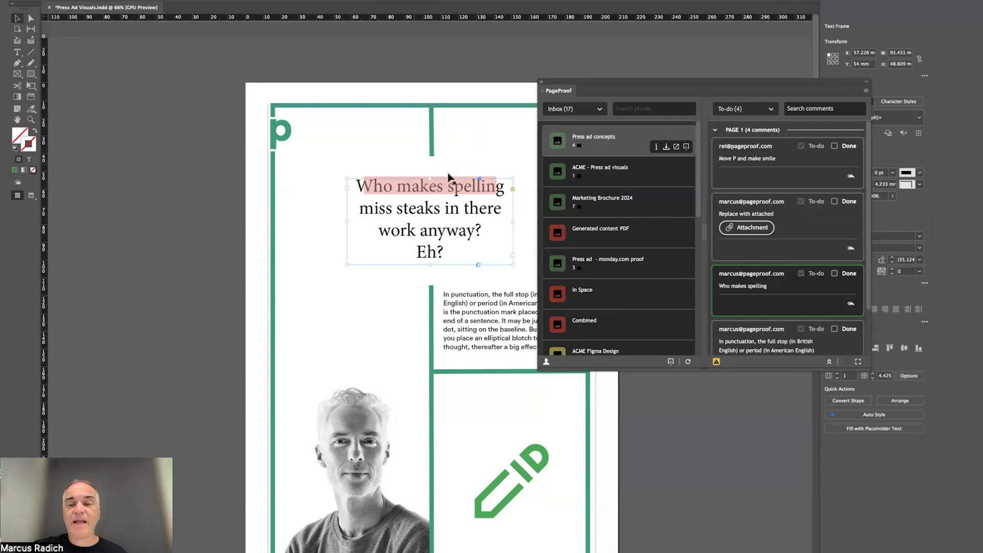
pyautogui.click(809, 230)
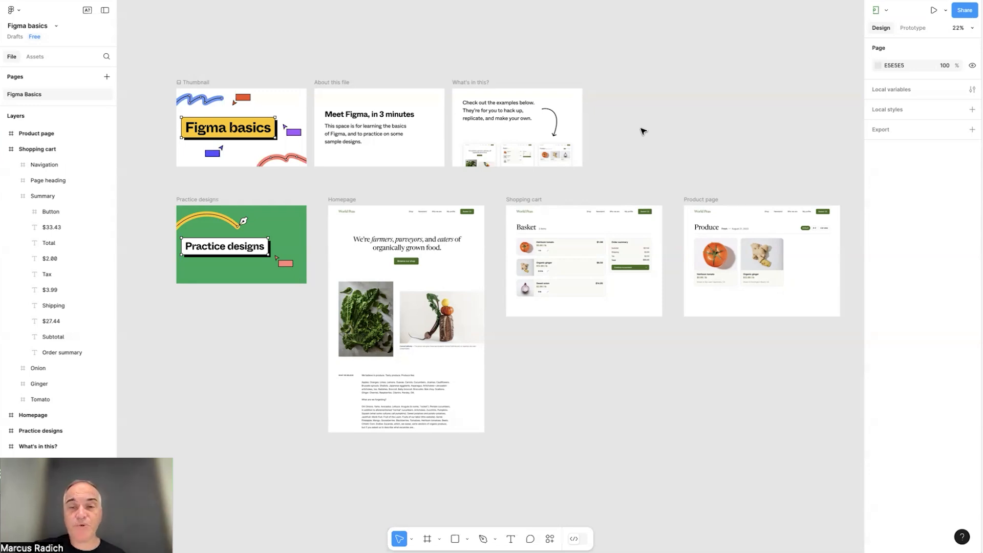
# Step: In Figma, run the PageProof for Figma plugin on the Figma basics file and reposition its window
pyautogui.click(549, 538)
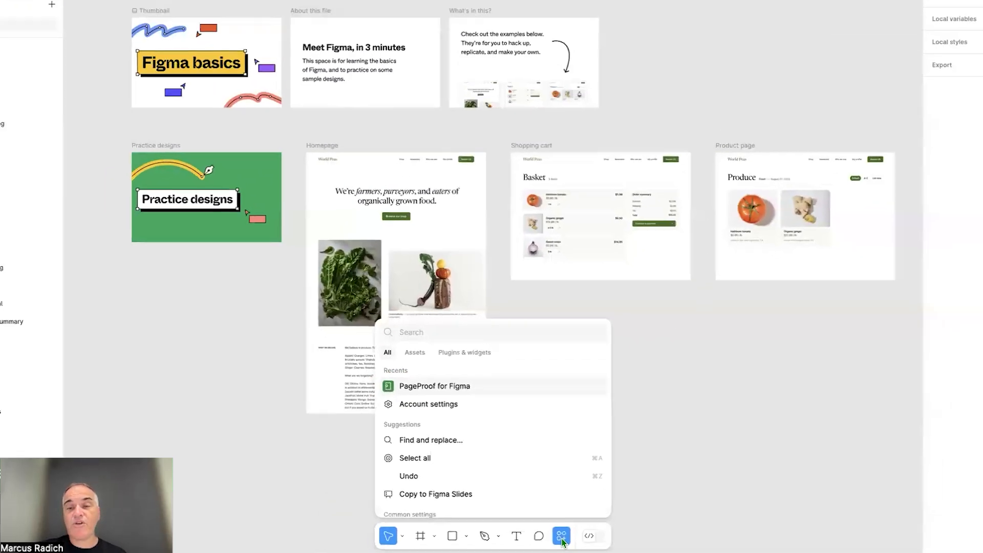
pyautogui.click(562, 536)
pyautogui.click(11, 10)
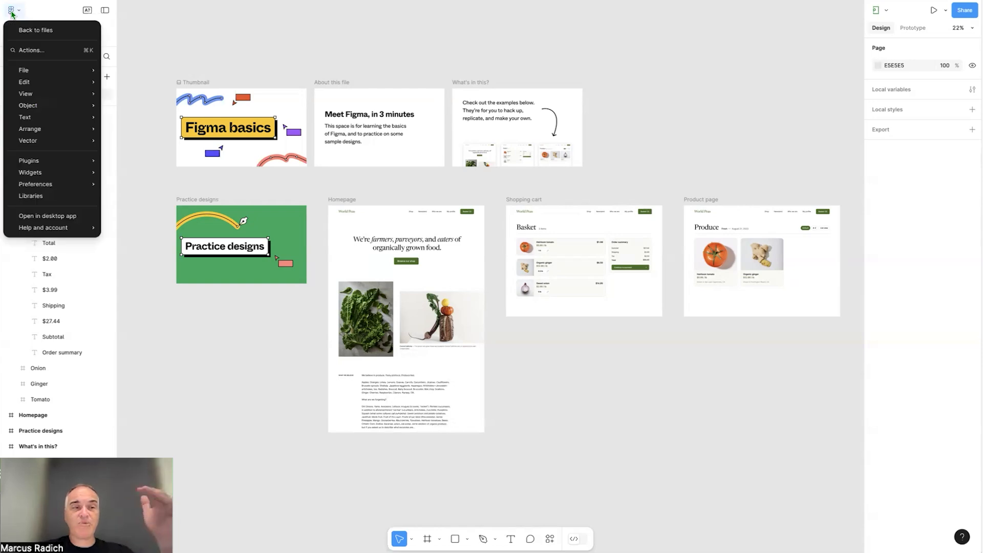
pyautogui.moveTo(48, 163)
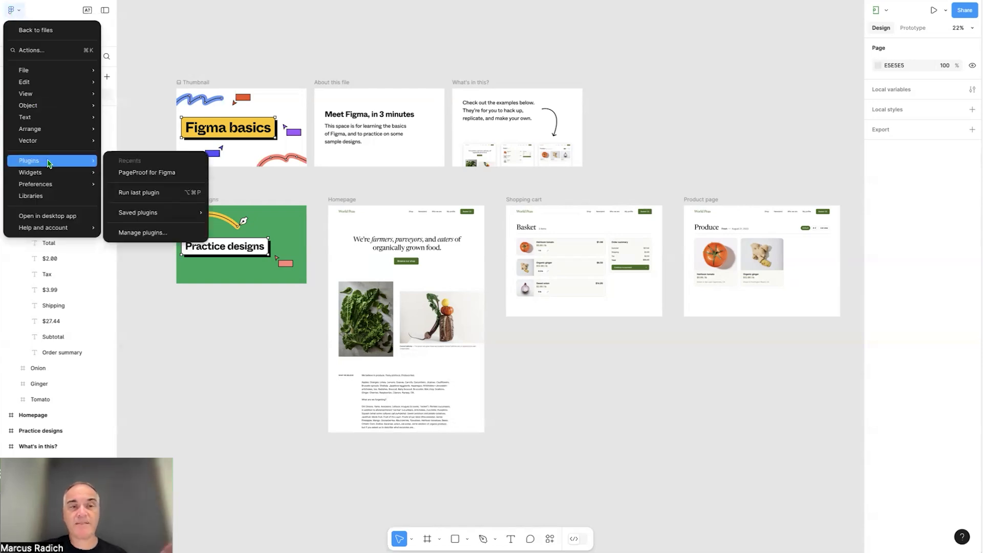
pyautogui.click(139, 174)
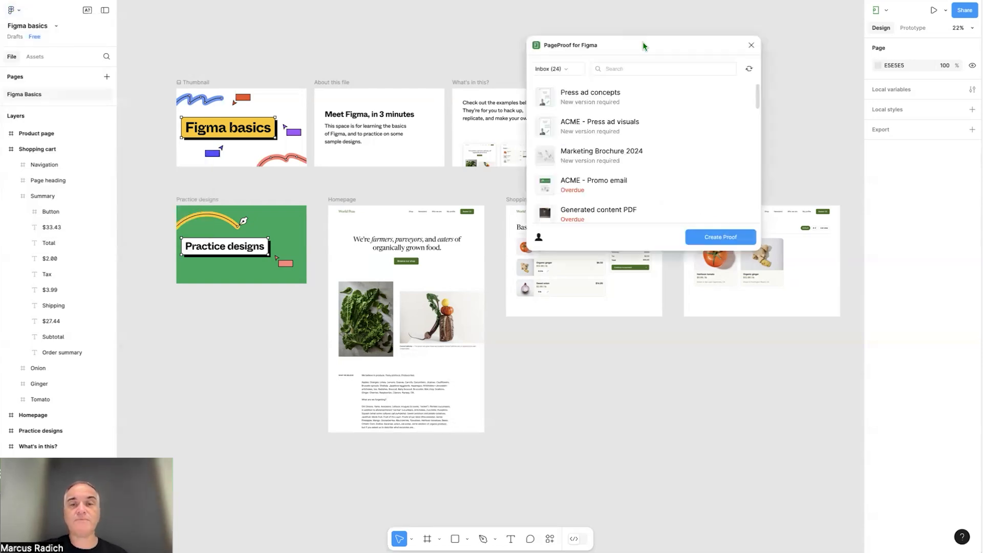
pyautogui.moveTo(643, 46); pyautogui.dragTo(675, 28)
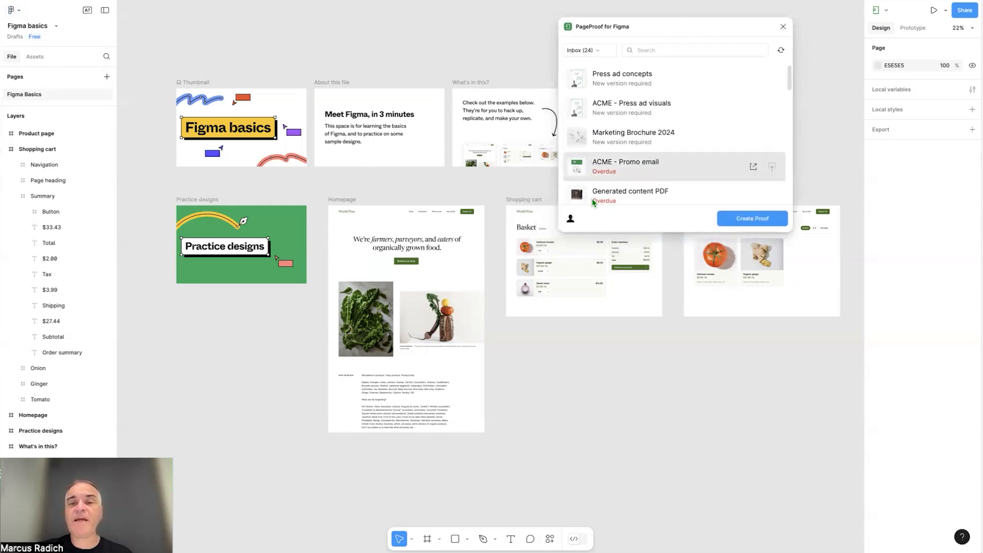
# Step: Look through the plugin's account options and the Inbox, Outbox and Sent choices for listing proofs
pyautogui.click(573, 220)
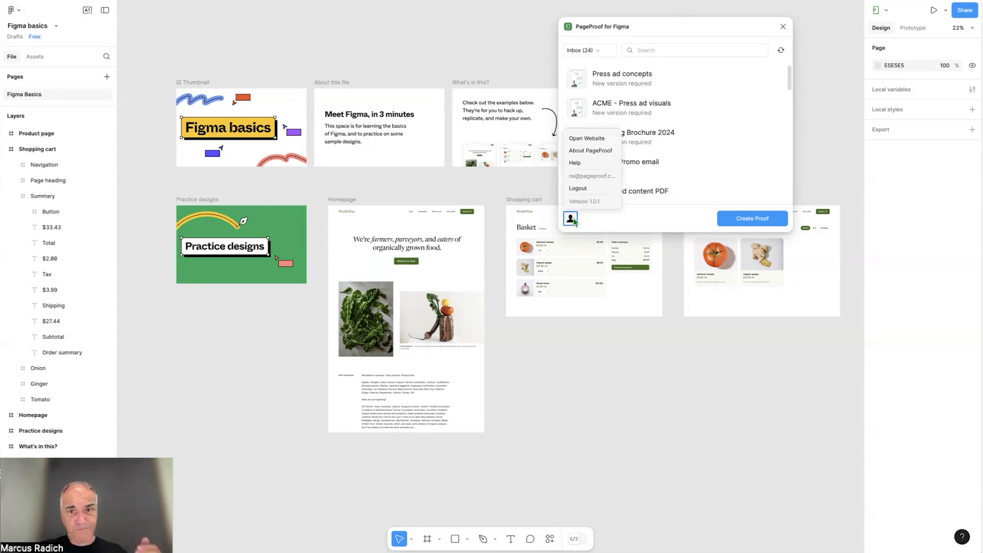
pyautogui.click(573, 220)
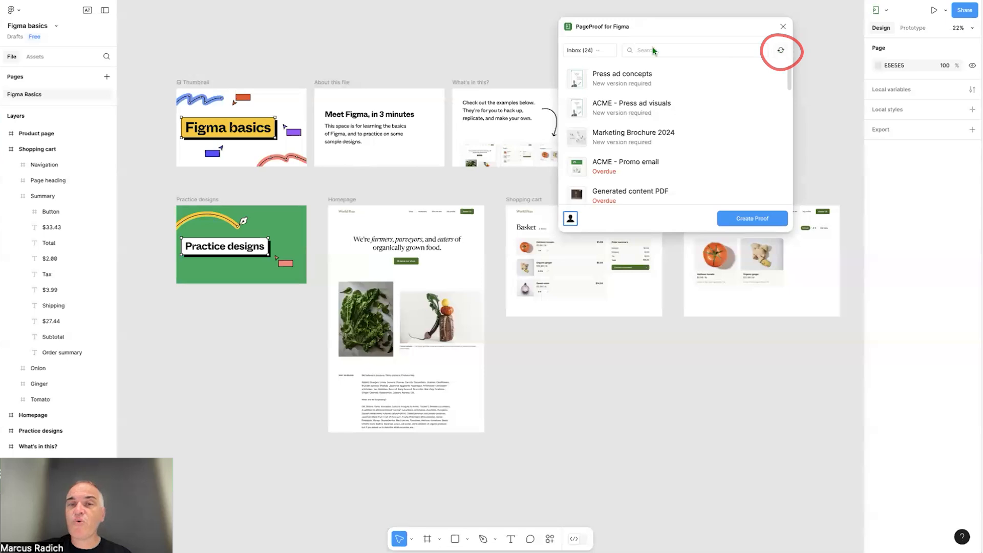
pyautogui.click(609, 50)
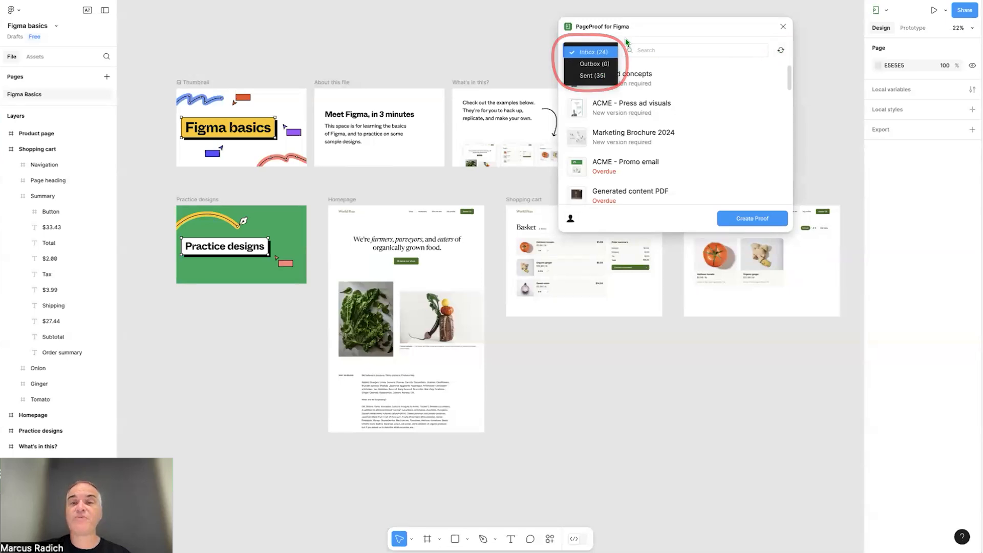
pyautogui.click(625, 41)
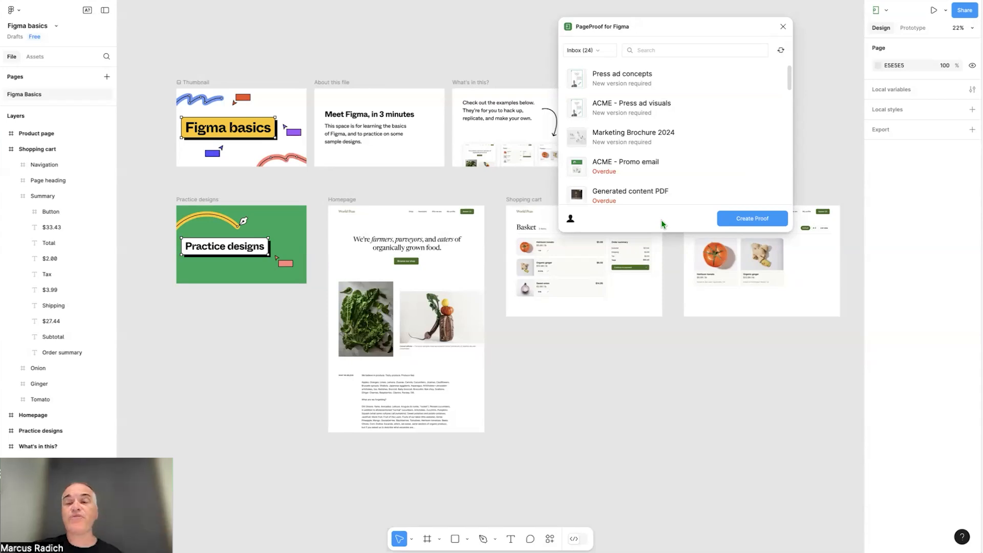
# Step: Start a new Figma Basics proof with the URL file type and copy the file's prototype link
pyautogui.click(751, 219)
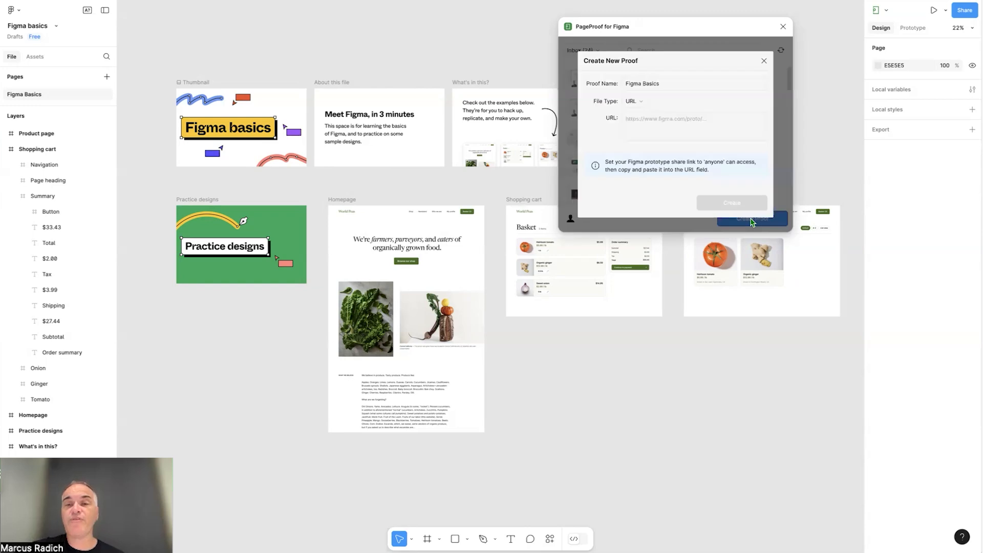
pyautogui.moveTo(682, 29); pyautogui.dragTo(599, 35)
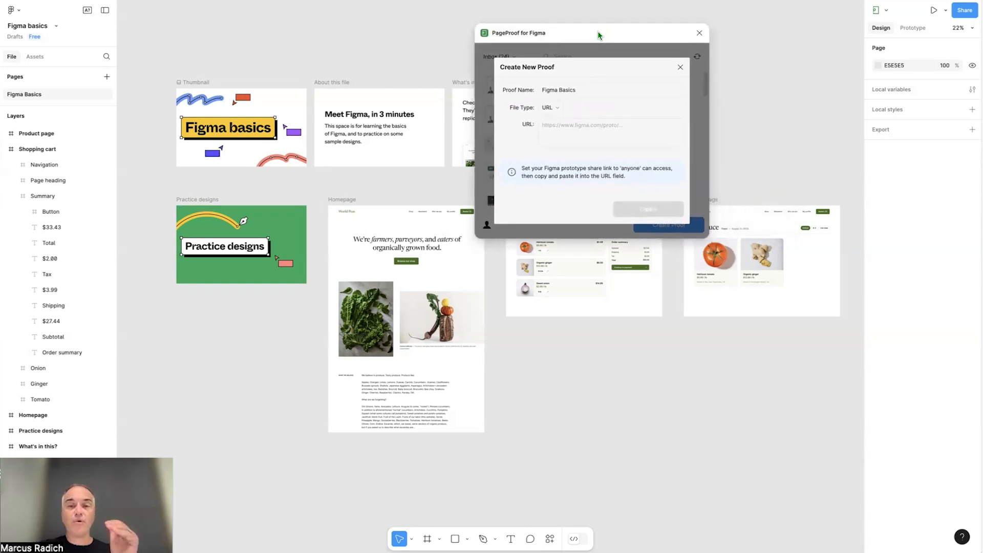
pyautogui.moveTo(589, 97)
pyautogui.mouseDown()
pyautogui.moveTo(579, 77)
pyautogui.moveTo(491, 84)
pyautogui.moveTo(581, 104)
pyautogui.moveTo(515, 119)
pyautogui.moveTo(582, 111)
pyautogui.mouseUp()
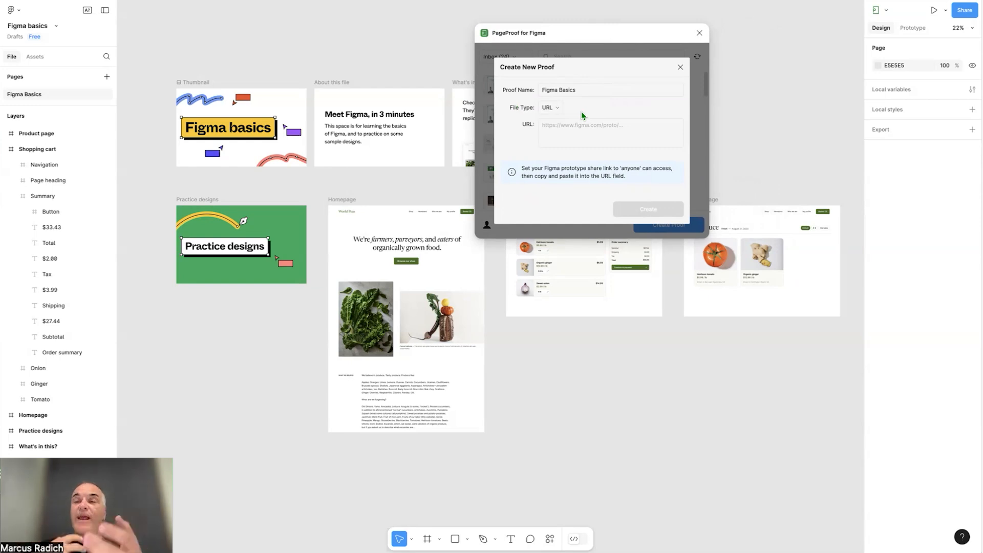
pyautogui.moveTo(607, 36); pyautogui.dragTo(279, 40)
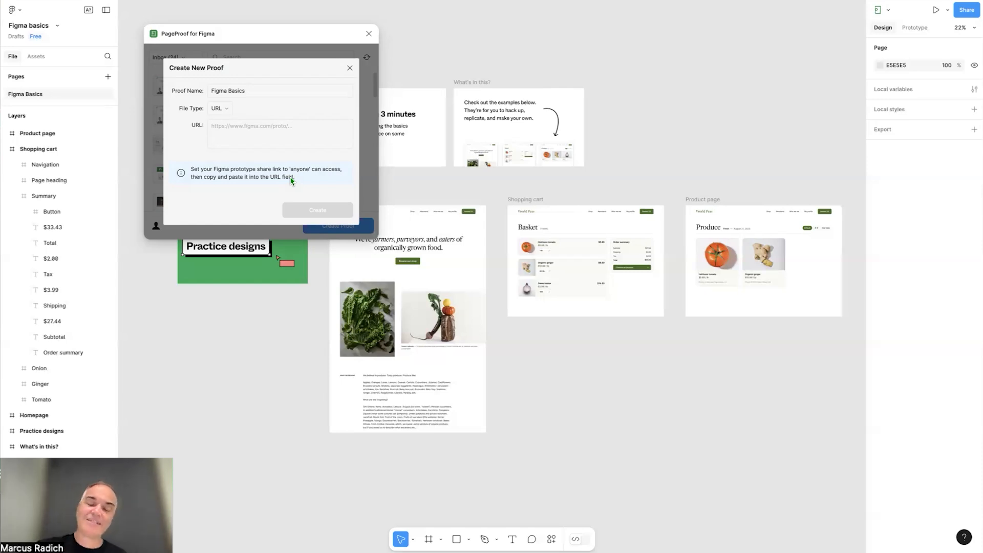
pyautogui.click(967, 11)
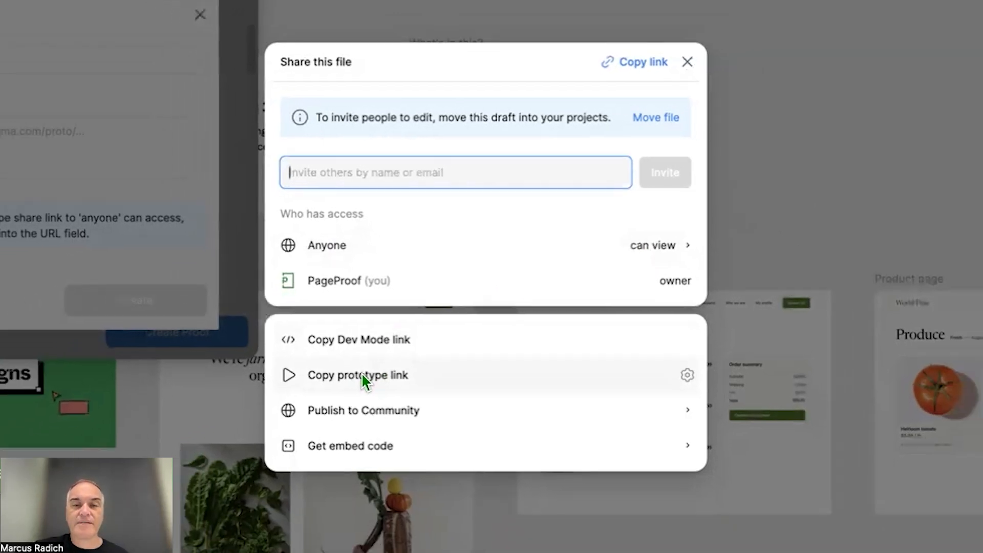
pyautogui.click(342, 411)
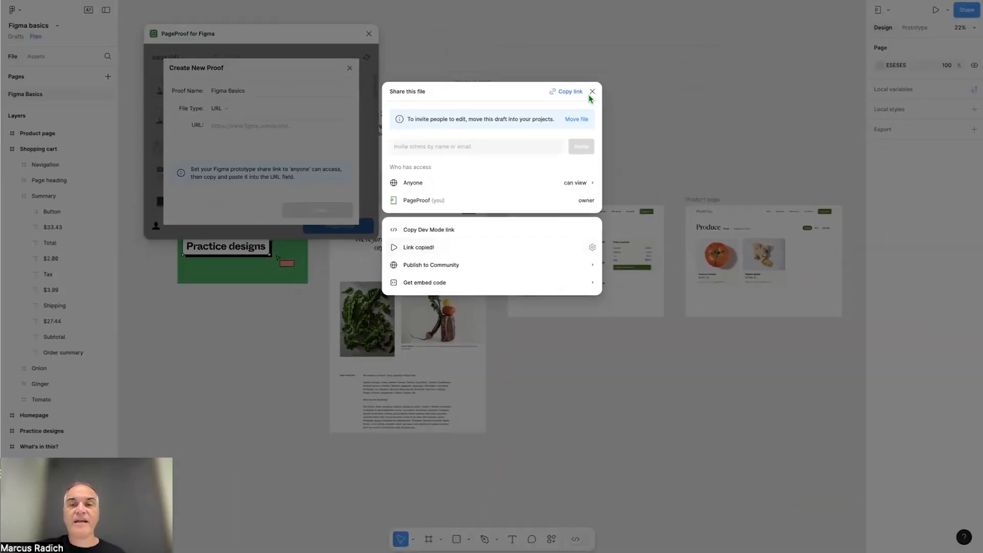
# Step: Close the sharing options, paste the prototype link as the new proof's URL and create the Figma Basics proof
pyautogui.click(591, 92)
pyautogui.click(252, 126)
pyautogui.hotkey('ctrl', 'v')
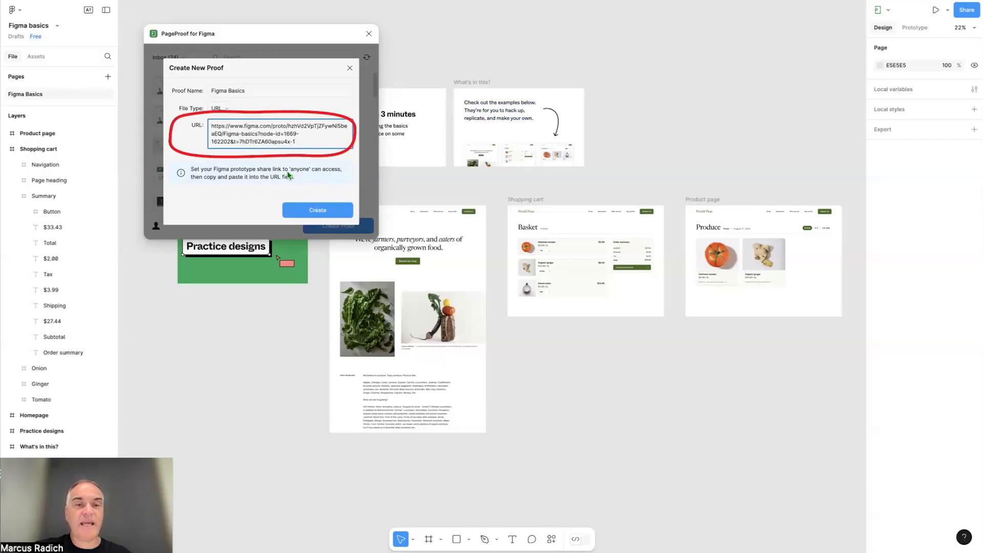
pyautogui.click(316, 211)
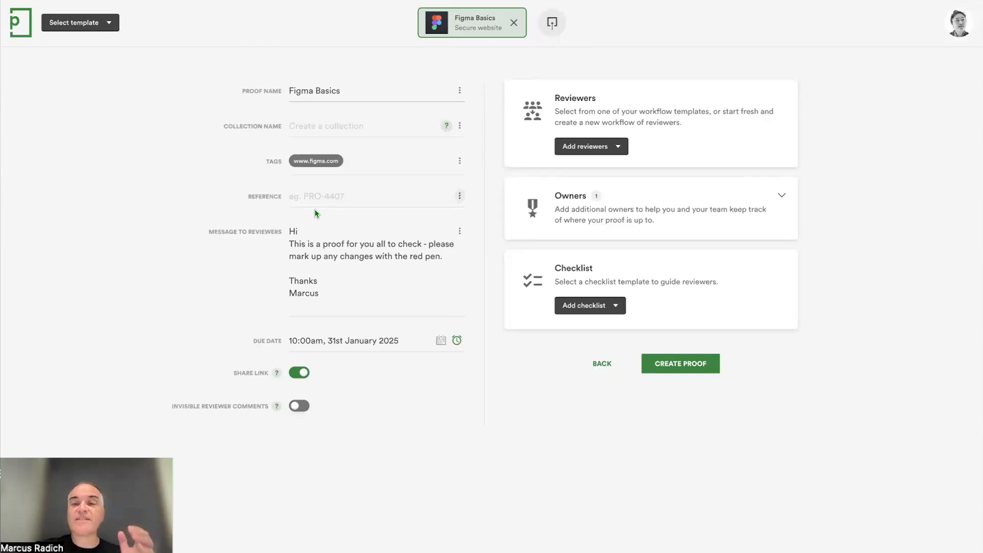
# Step: Add the Product workflow (MR) reviewers to the URL-based Figma Basics proof and submit it
pyautogui.click(617, 147)
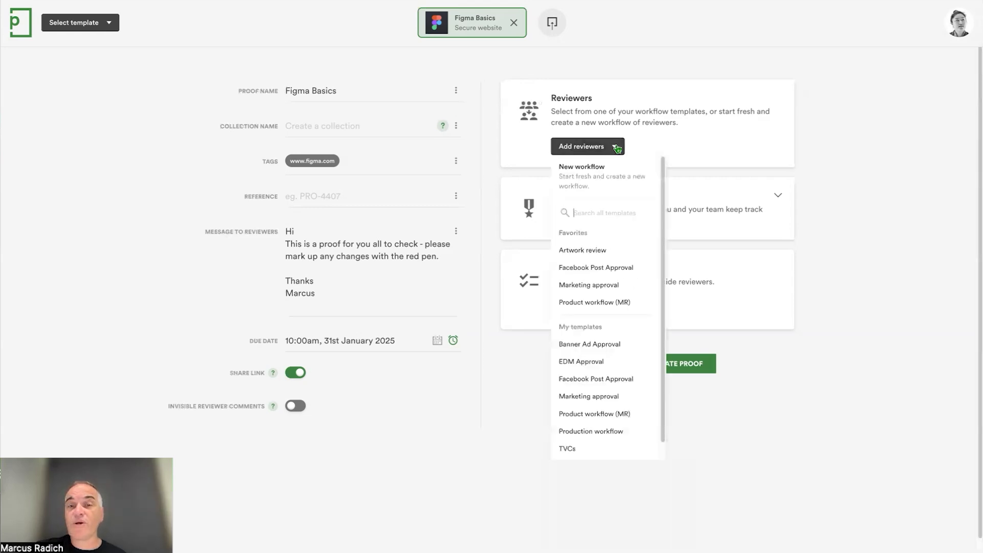
pyautogui.click(617, 302)
pyautogui.click(677, 532)
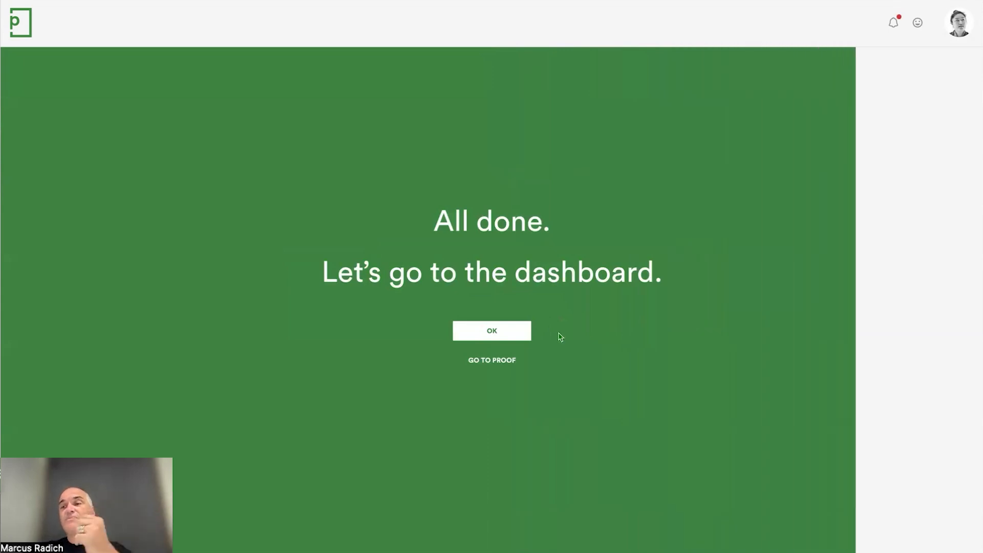
# Step: Open the website proof and page through the interactive prototype, examining its slides and the World Peas homepage
pyautogui.click(492, 361)
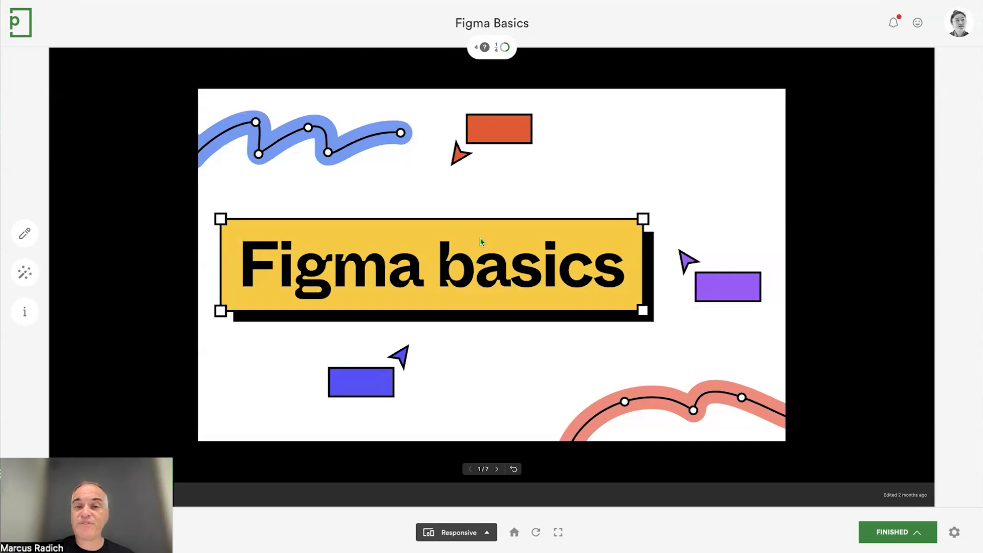
pyautogui.click(497, 469)
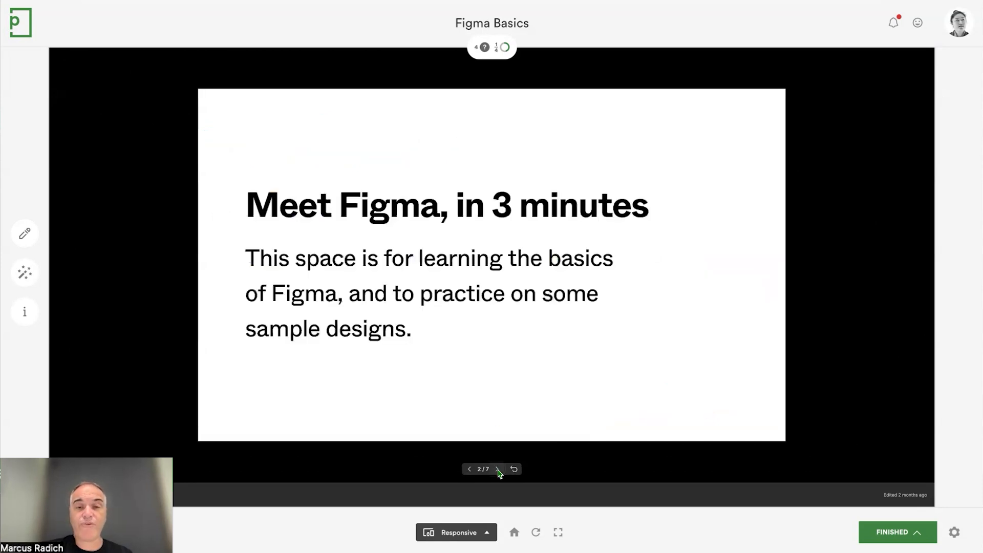
pyautogui.click(497, 469)
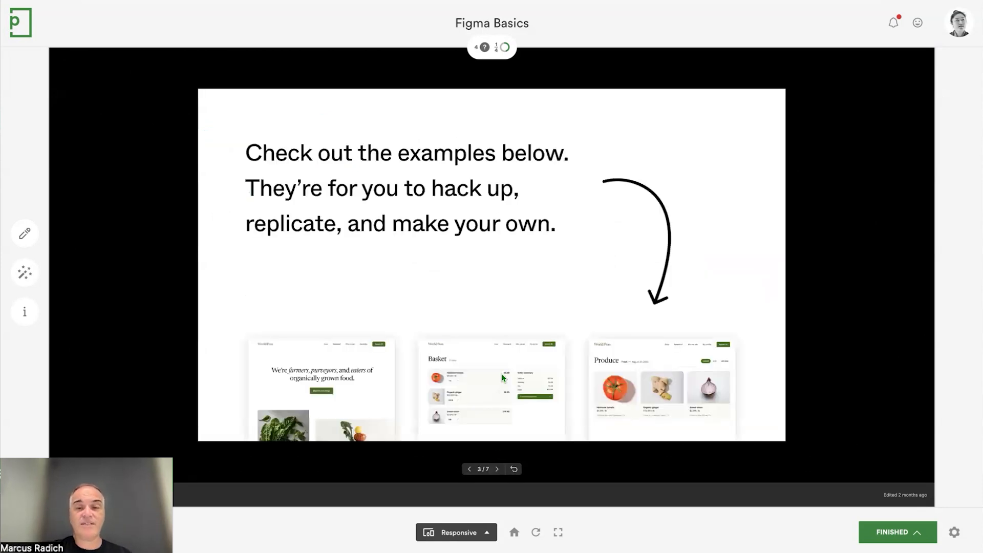
pyautogui.click(496, 470)
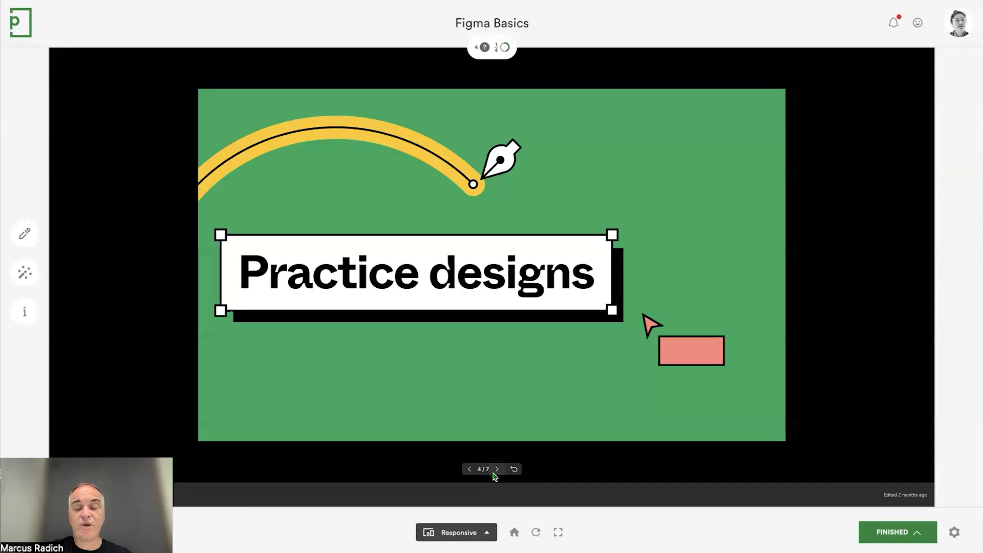
pyautogui.click(498, 470)
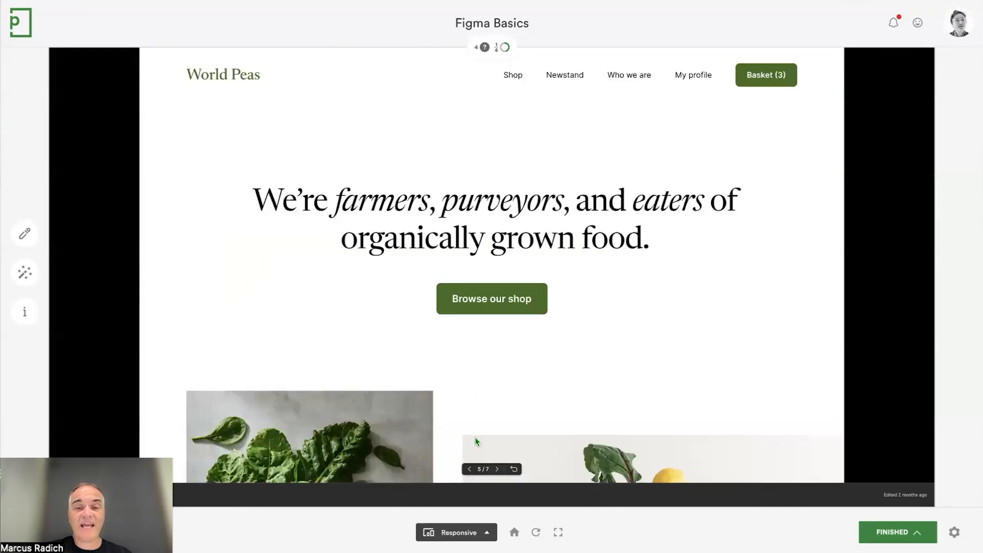
pyautogui.scroll(-8, 479, 385)
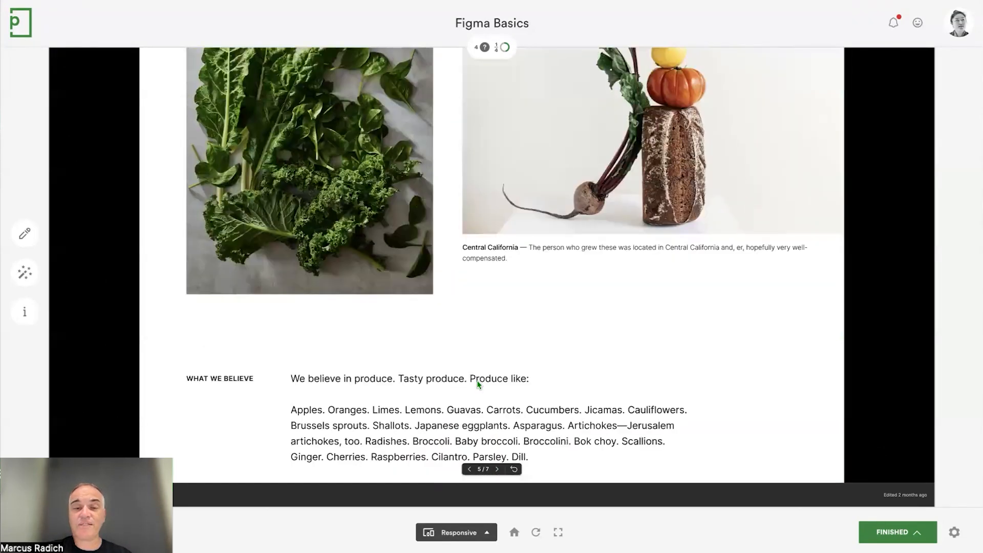
pyautogui.scroll(3, 478, 384)
pyautogui.press('Left')
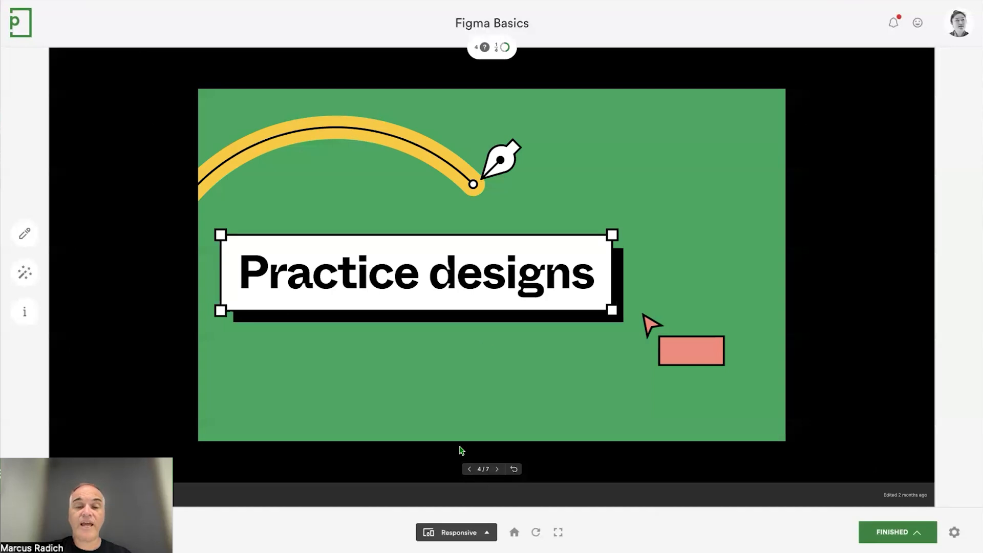
pyautogui.click(469, 469)
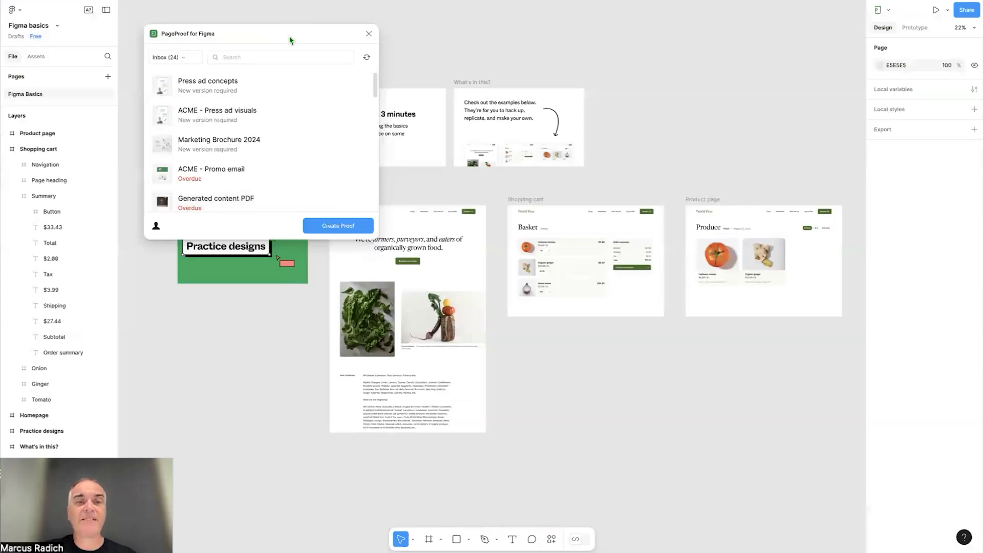
# Step: Reposition the plugin window in Figma and start a new Figma Basics proof with the JPG file type
pyautogui.moveTo(289, 39); pyautogui.dragTo(475, 45)
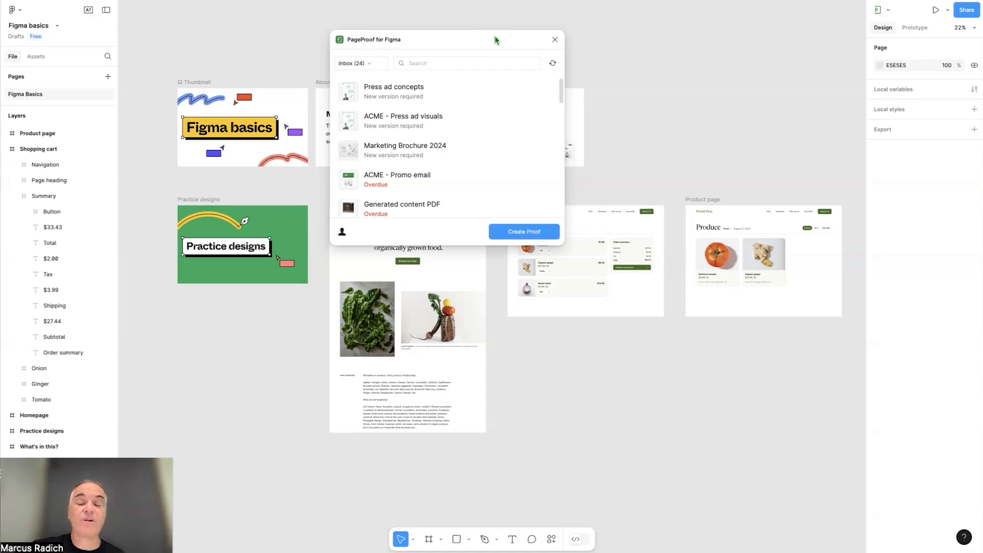
pyautogui.click(524, 233)
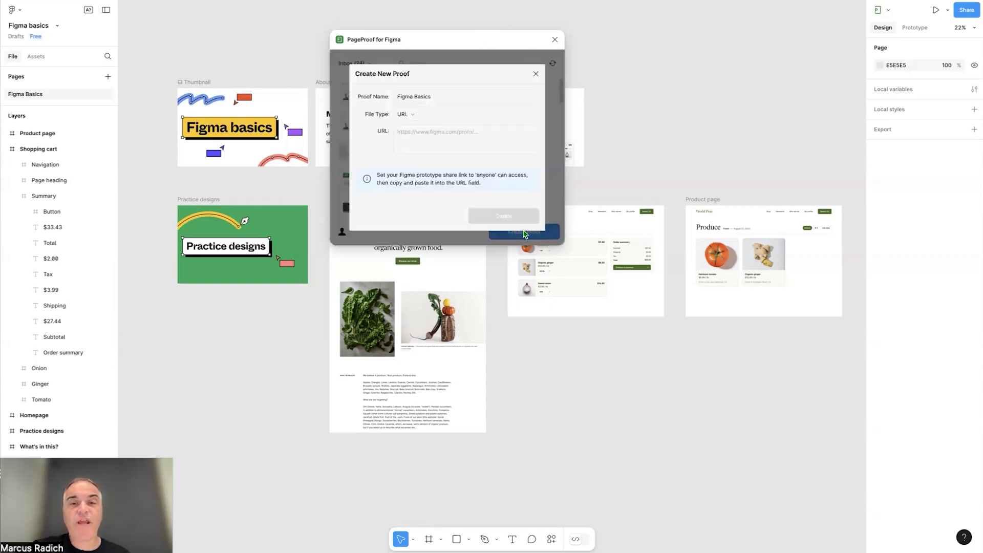
pyautogui.click(410, 114)
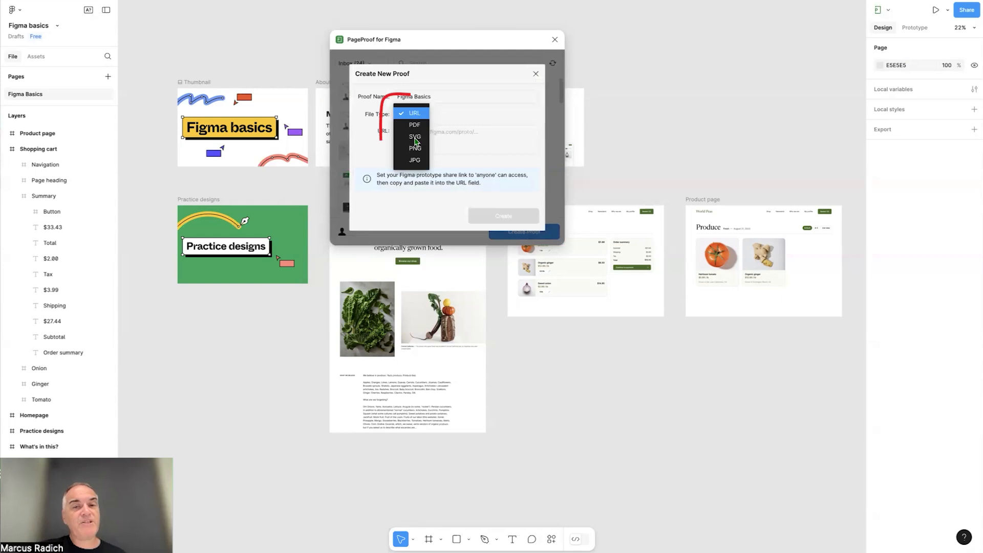
pyautogui.click(419, 161)
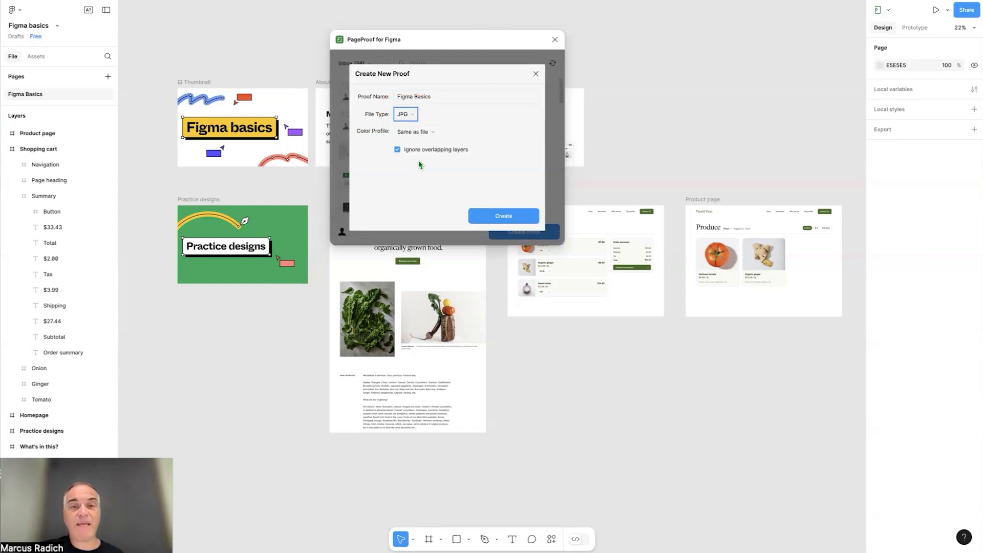
pyautogui.click(506, 212)
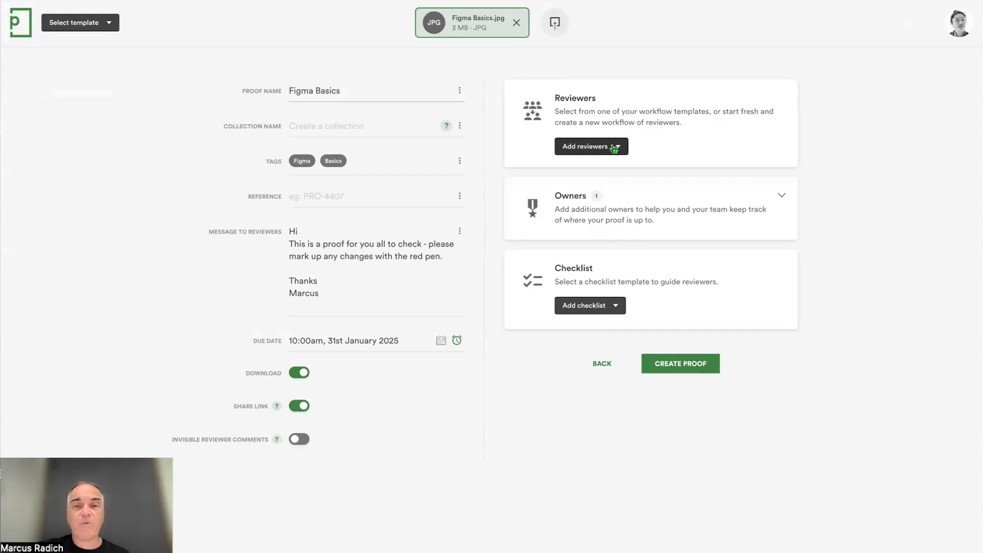
# Step: Assign the Product workflow (MR) template to the JPG proof and finish creating it
pyautogui.click(614, 148)
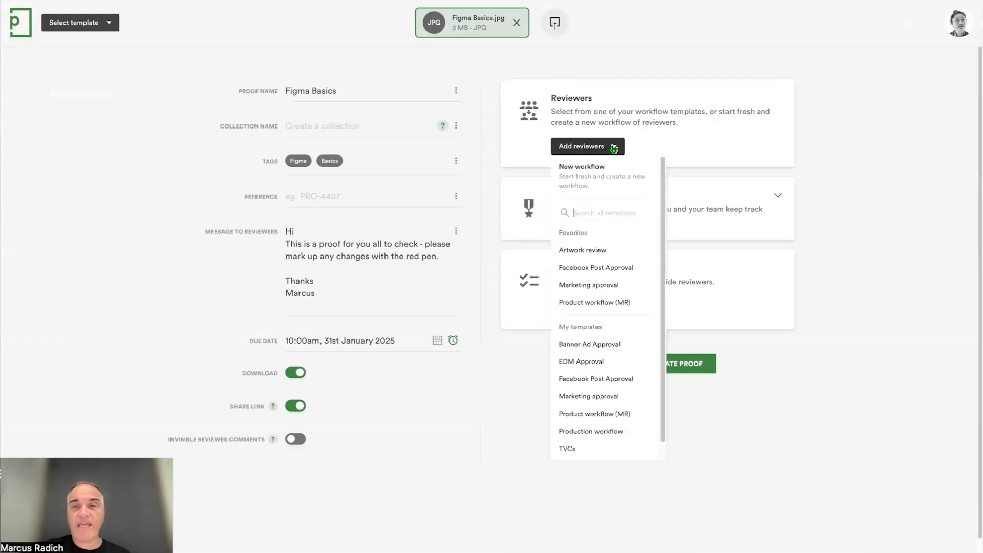
pyautogui.click(610, 303)
pyautogui.click(678, 533)
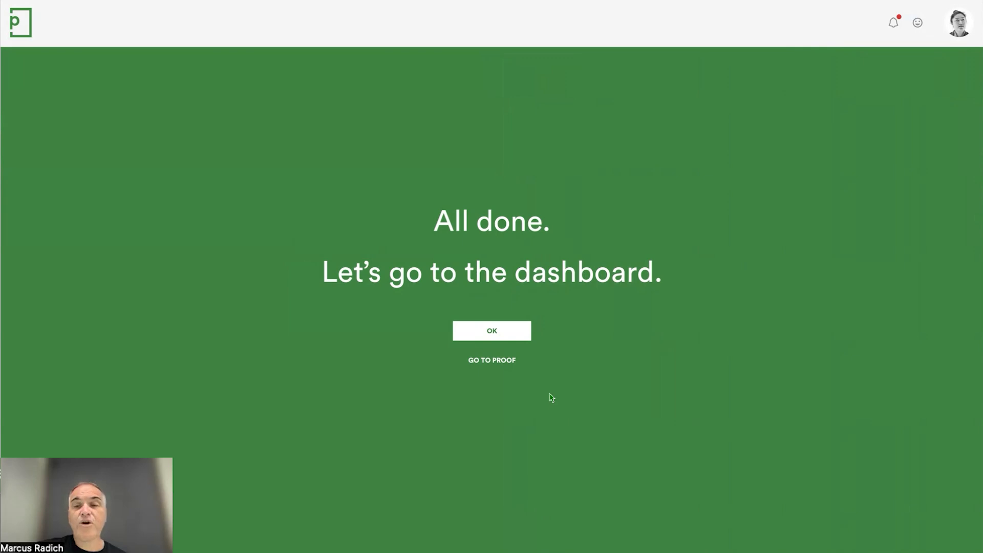
# Step: Open the JPG proof and add the comment "Move down" with a box around the Basket page's Continue to payment button
pyautogui.click(496, 364)
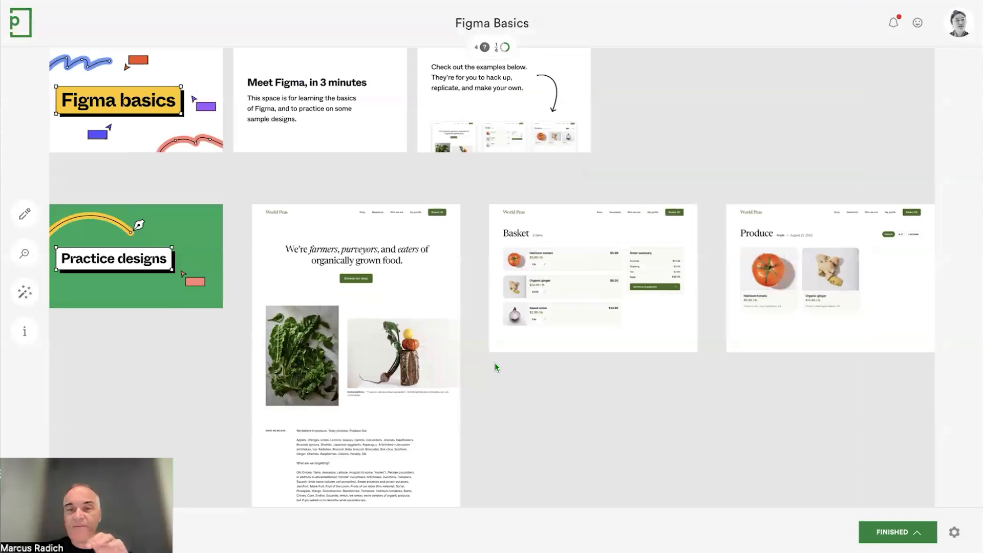
pyautogui.moveTo(48, 255)
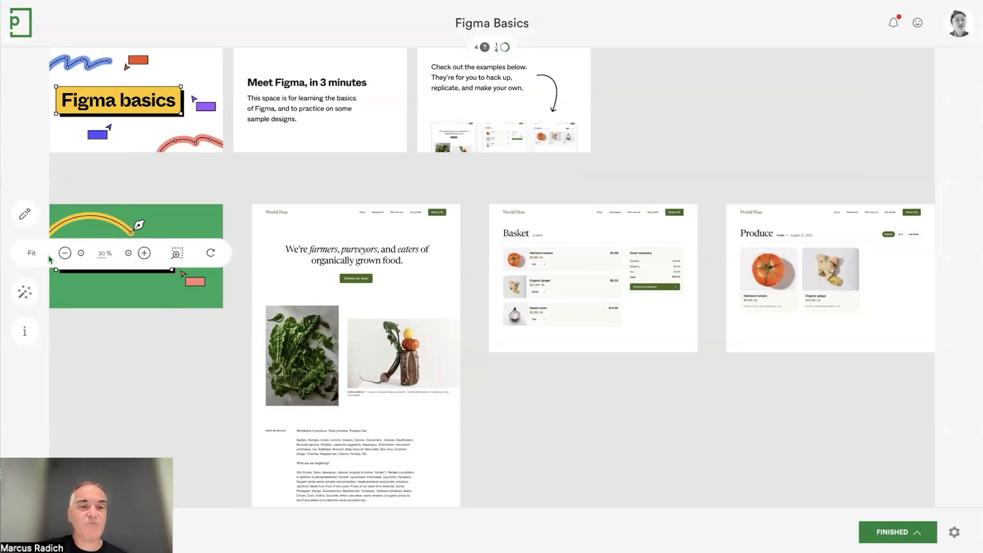
pyautogui.click(144, 252)
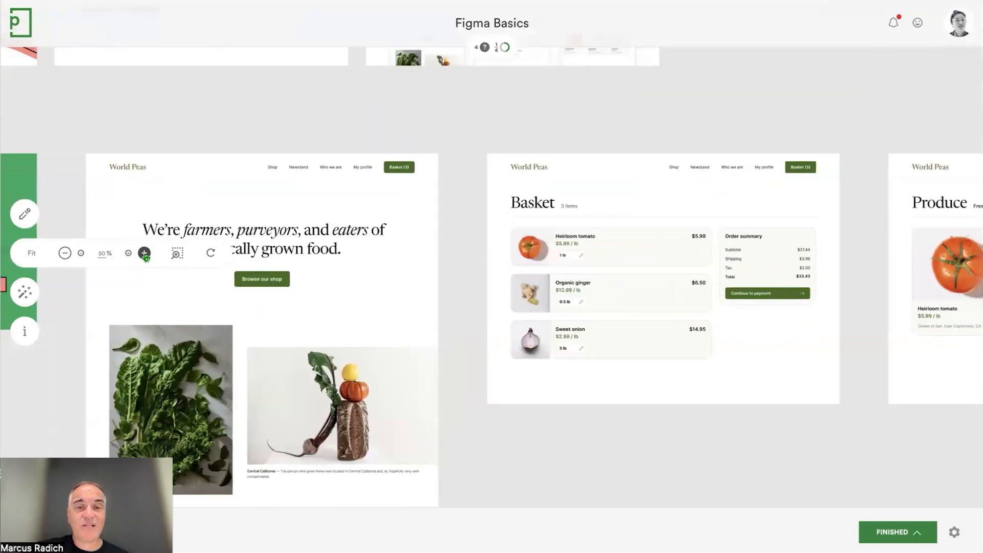
pyautogui.click(145, 253)
pyautogui.moveTo(719, 274); pyautogui.dragTo(519, 240)
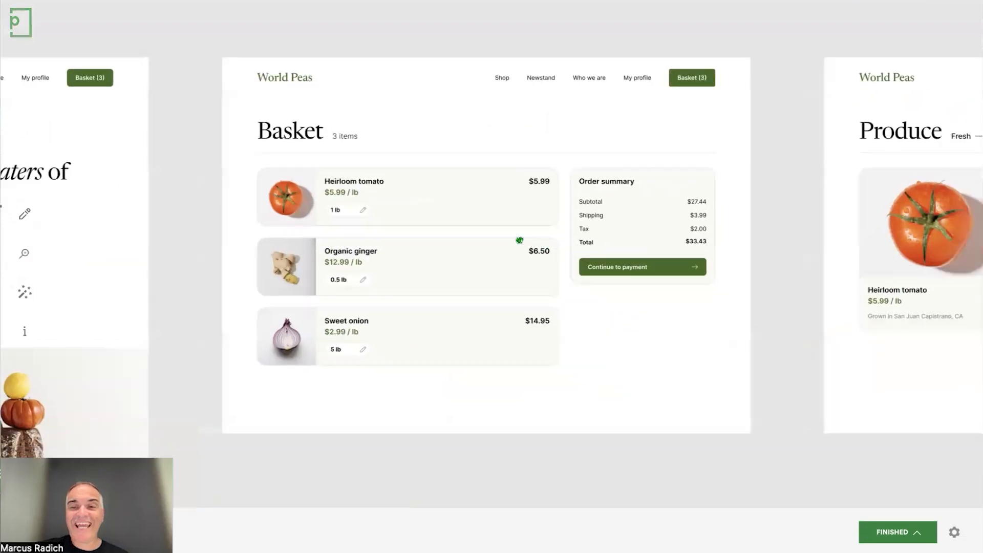
pyautogui.click(25, 214)
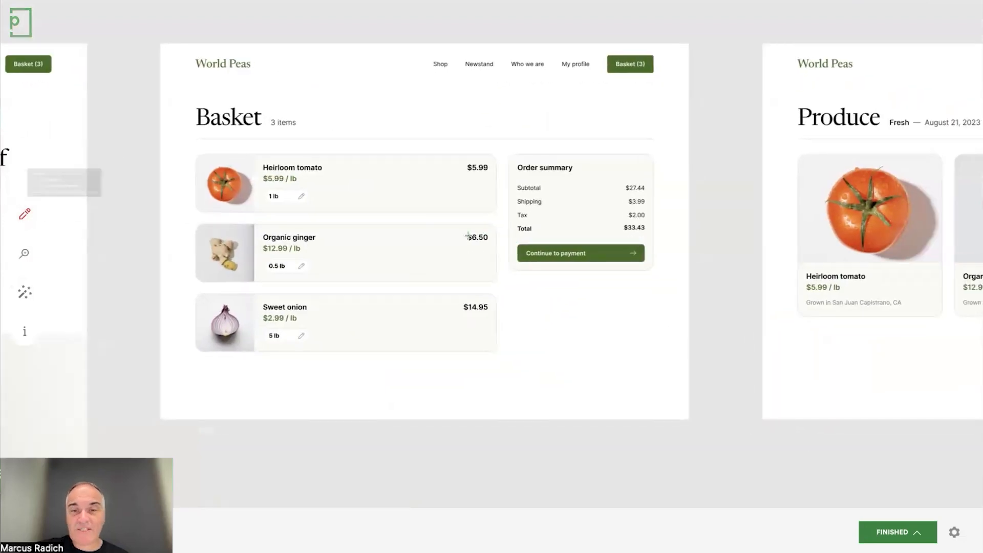
pyautogui.moveTo(511, 237); pyautogui.dragTo(648, 268)
pyautogui.write('Move down')
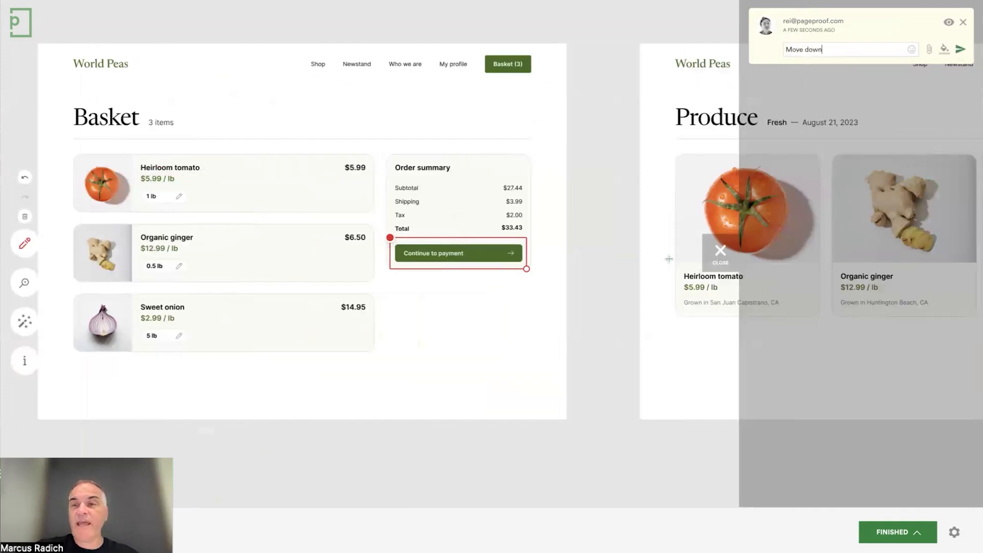
pyautogui.click(960, 49)
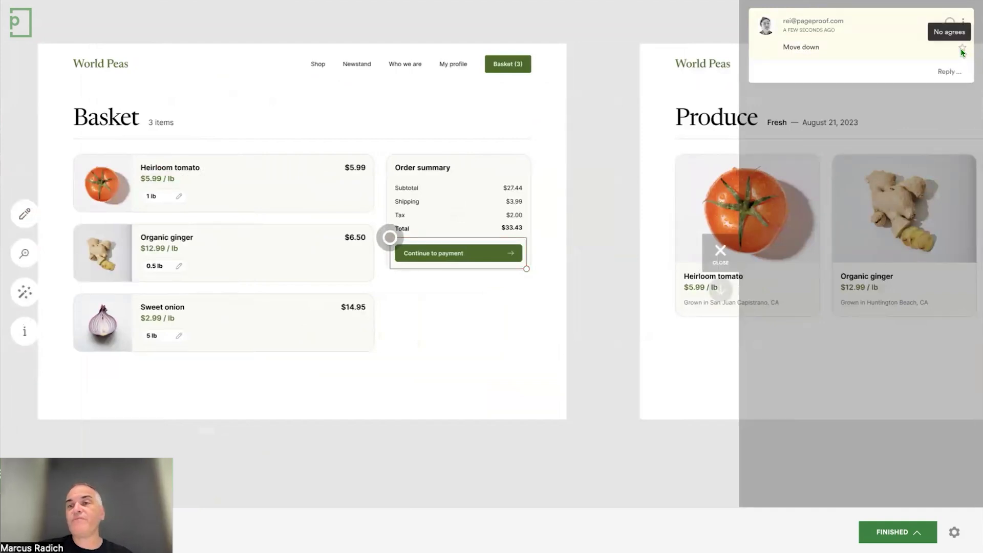
# Step: Finish the review with the decision "Changes please" and return the proof's to-do list
pyautogui.click(920, 535)
pyautogui.click(901, 500)
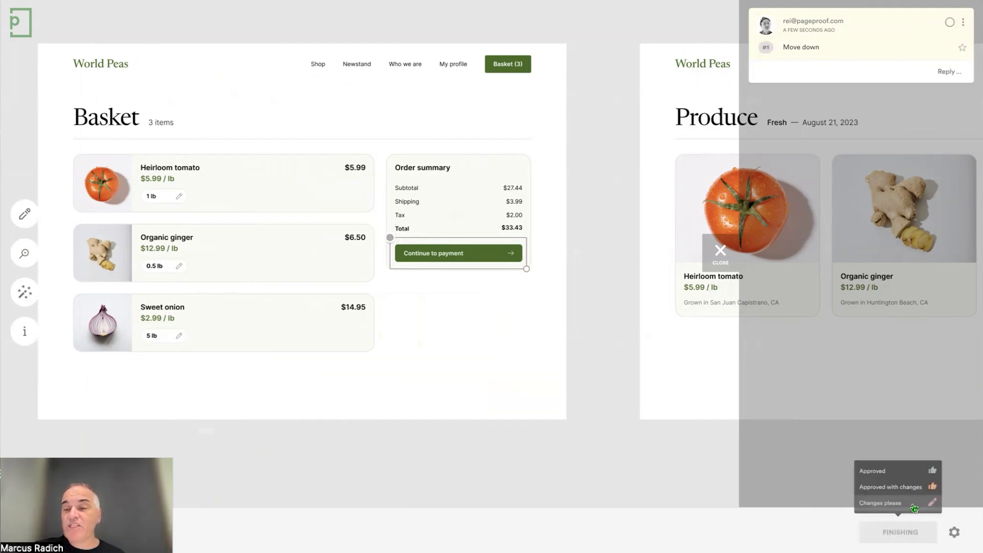
pyautogui.click(955, 532)
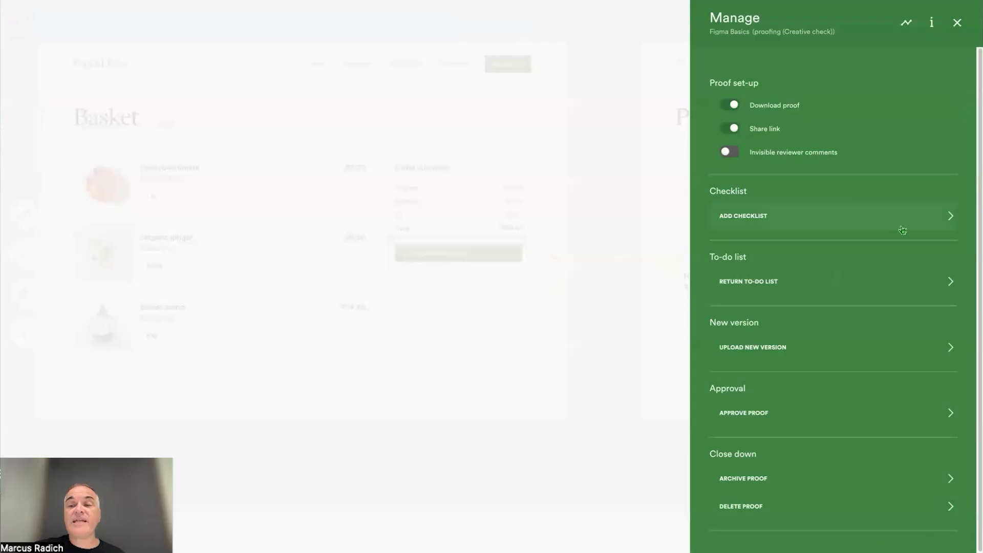
pyautogui.click(910, 279)
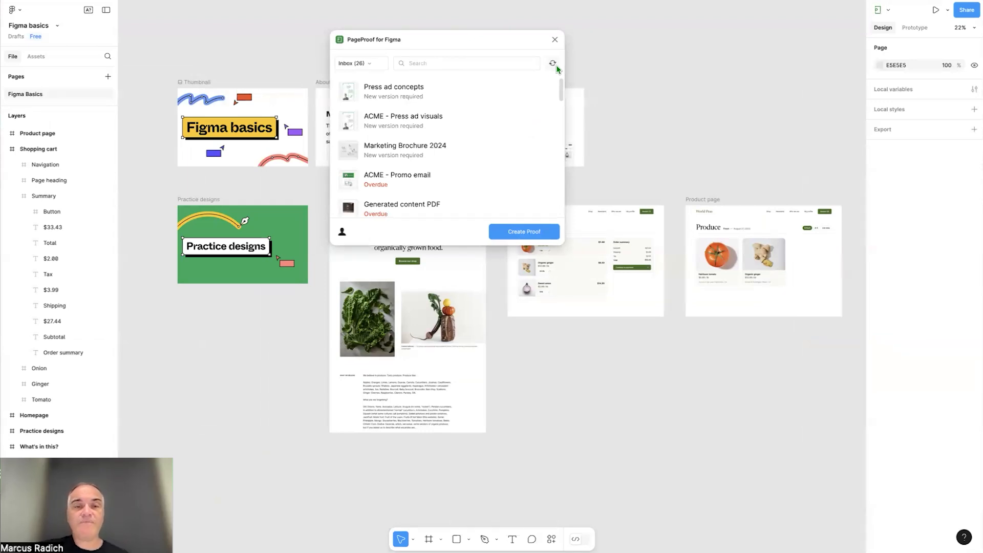
# Step: Search the plugin's inbox in Figma for "figma" and move its window clear of the Basket design
pyautogui.click(474, 65)
pyautogui.write('figma')
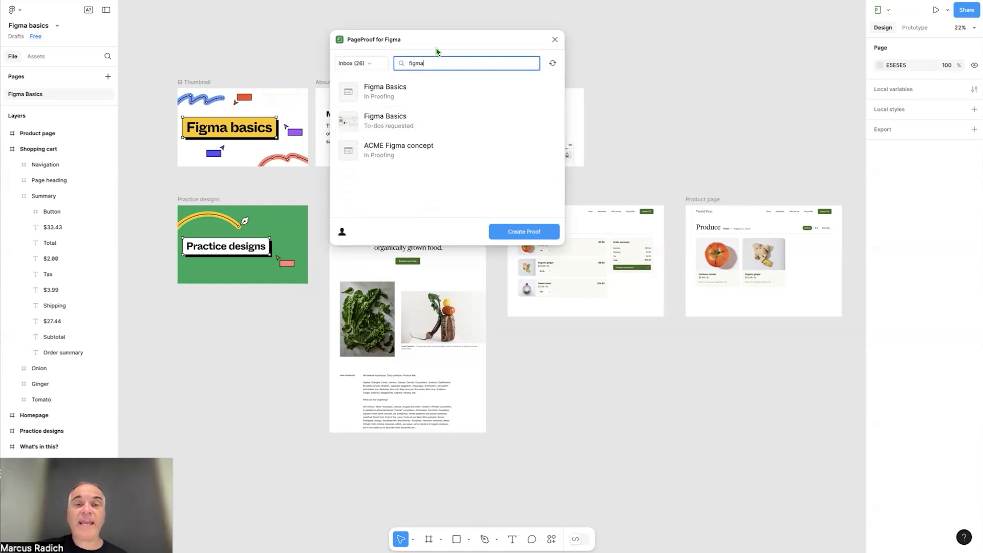
pyautogui.moveTo(441, 37); pyautogui.dragTo(753, 12)
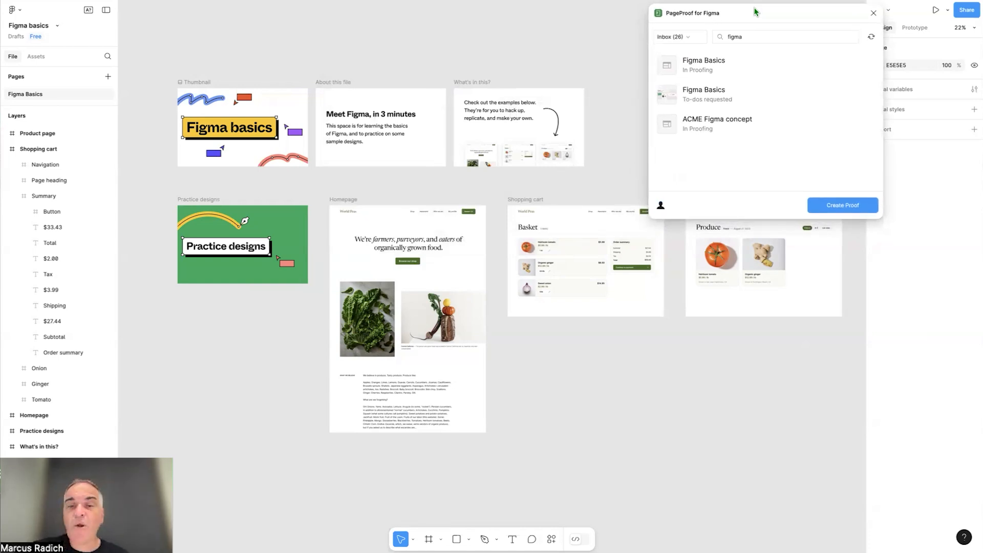
# Step: Move the Continue to payment button down to X 973, Y 602 in the Shopping cart frame and deselect it
pyautogui.click(635, 267)
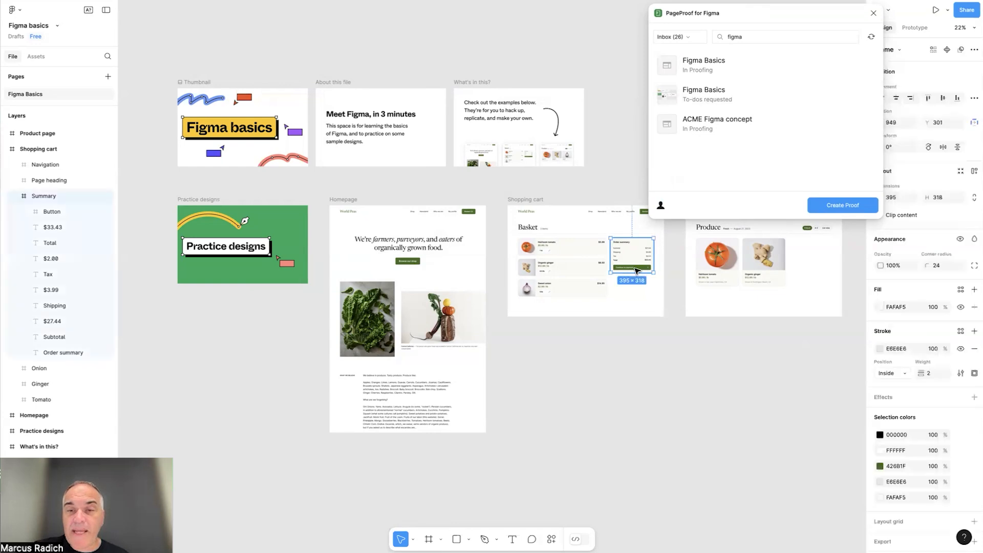
pyautogui.click(634, 267)
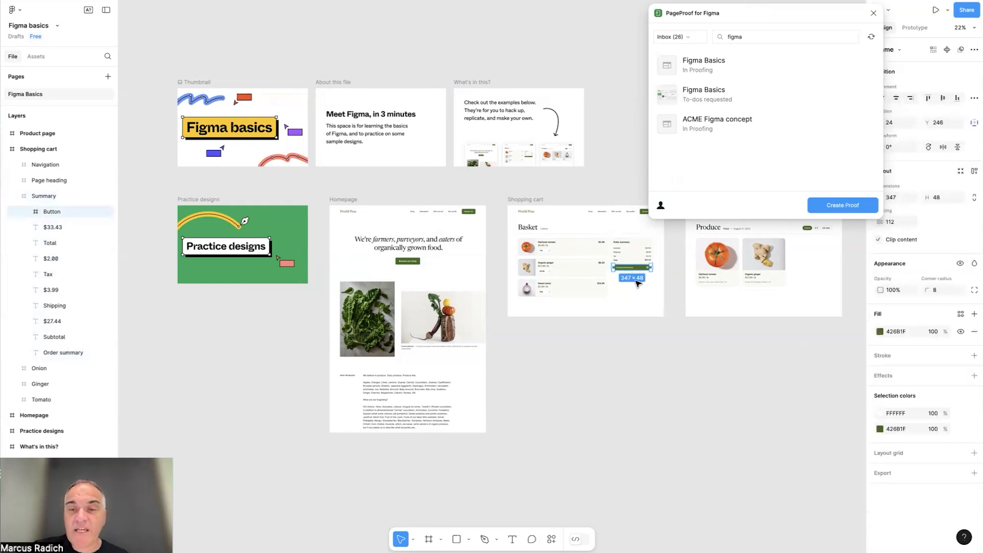
pyautogui.moveTo(634, 274); pyautogui.dragTo(636, 277)
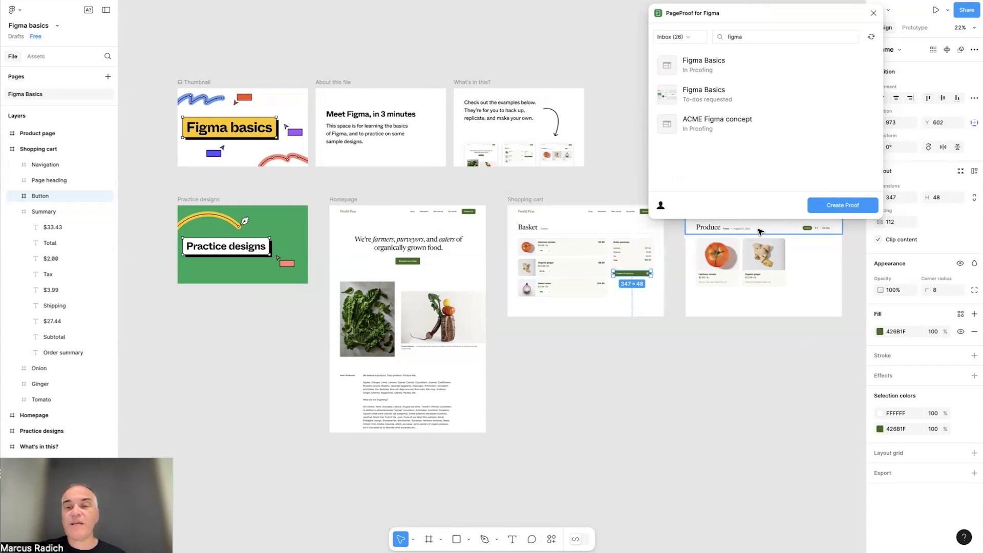
pyautogui.click(683, 367)
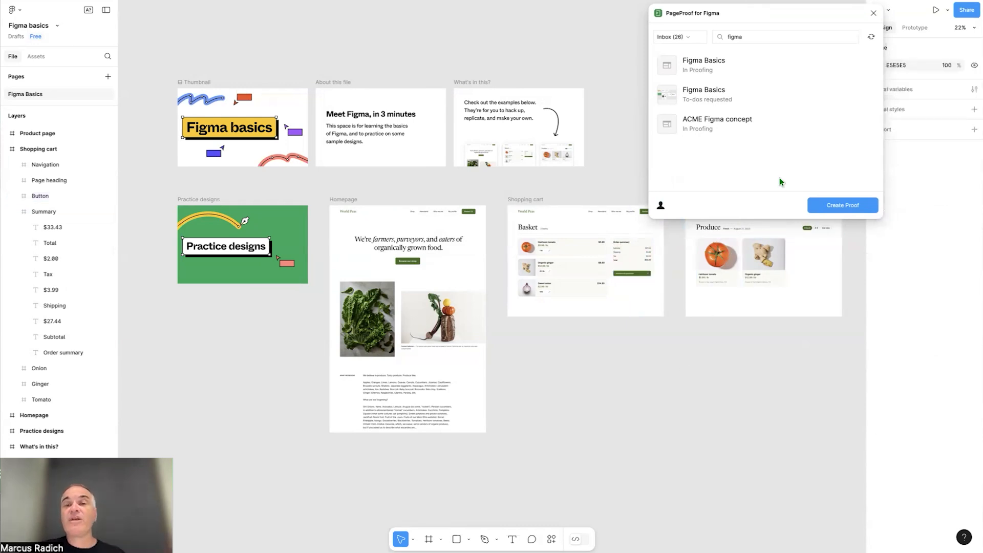
# Step: Upload the design as a JPG new version of the Figma Basics proof with requested to-dos and submit it
pyautogui.moveTo(715, 104)
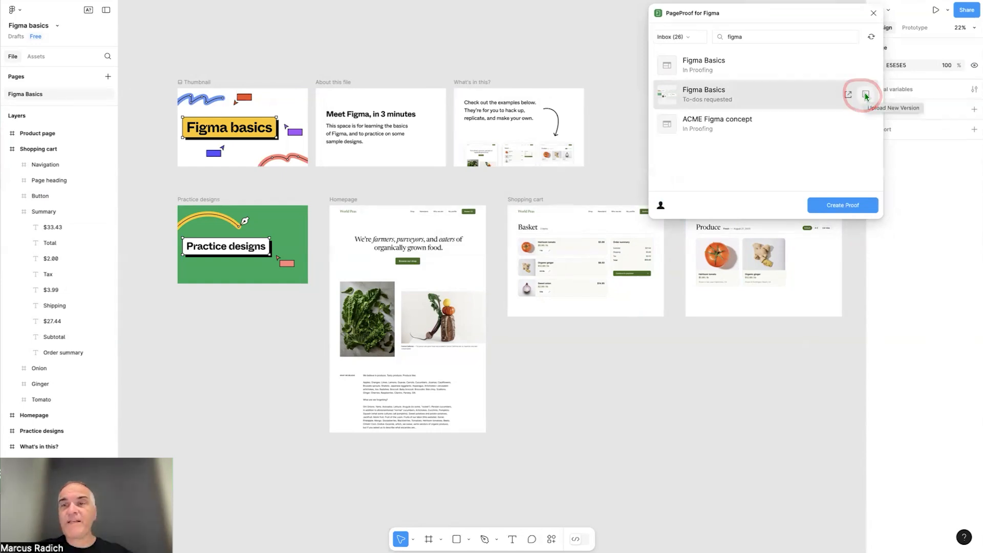
pyautogui.click(865, 96)
pyautogui.click(727, 92)
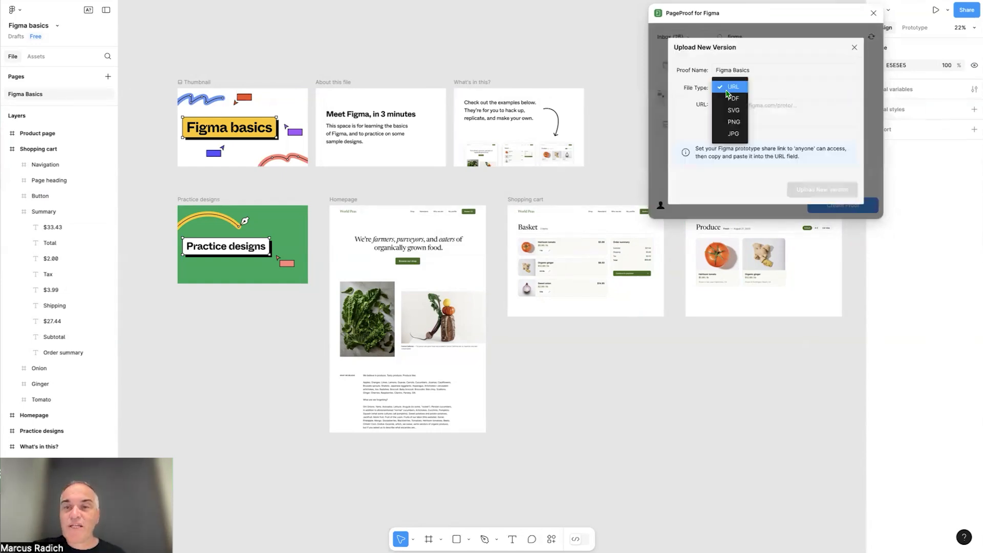
pyautogui.click(733, 133)
pyautogui.click(823, 189)
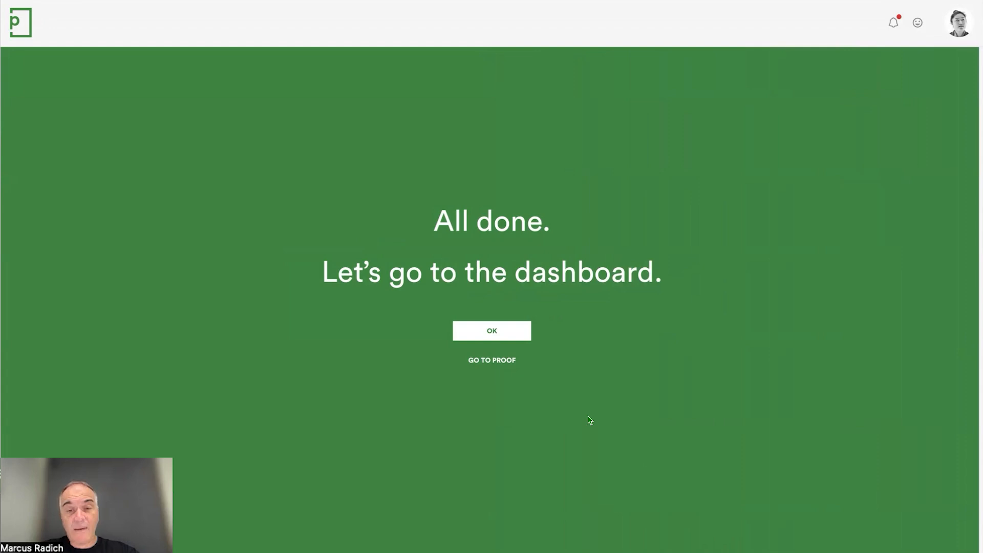
pyautogui.click(717, 532)
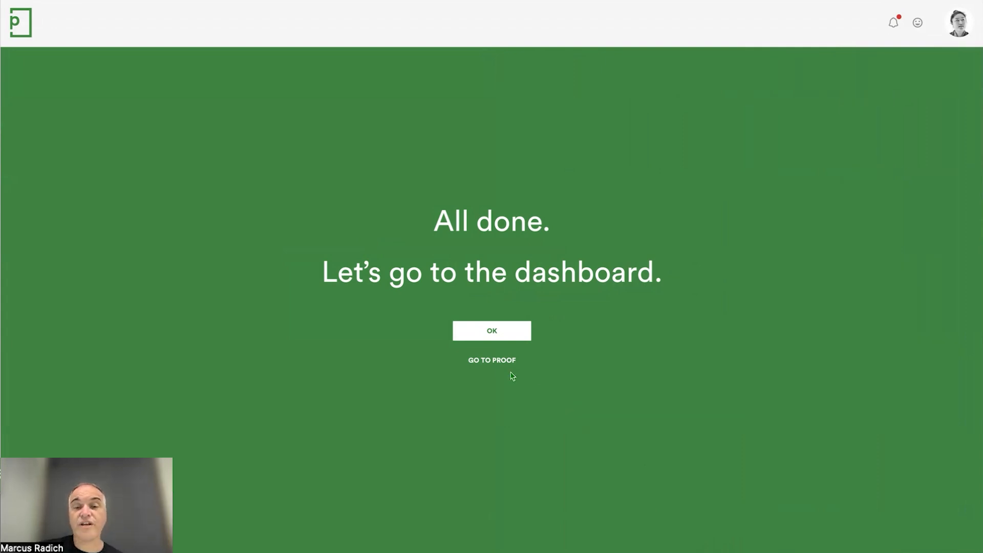
# Step: Open the new proof version, compare it with Version 1 side by side, and run Smart Compare
pyautogui.click(493, 363)
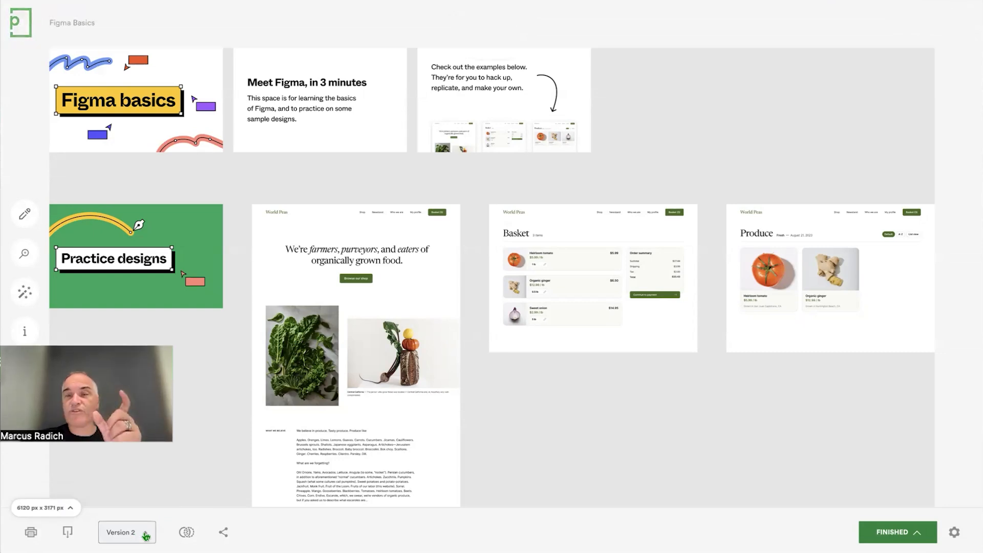
pyautogui.click(186, 531)
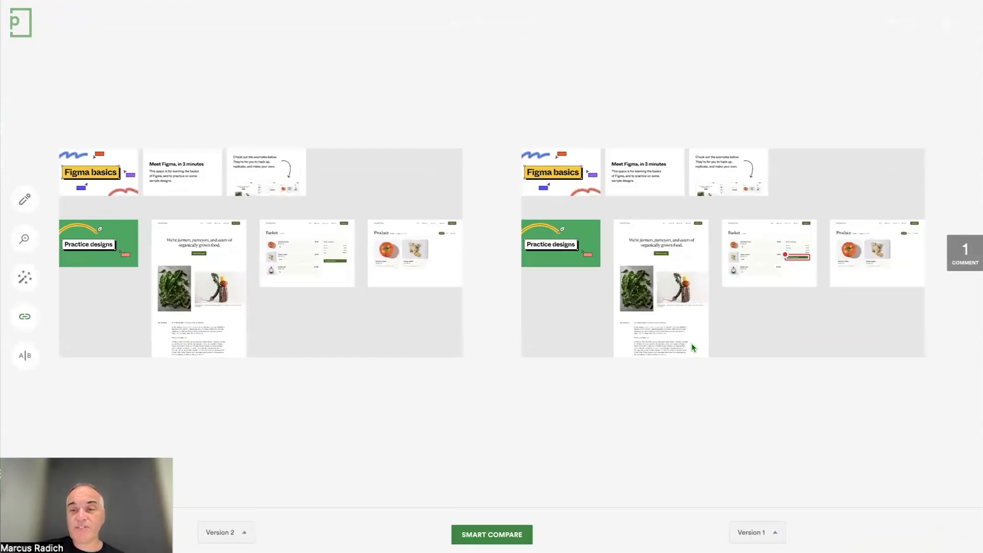
pyautogui.moveTo(785, 257)
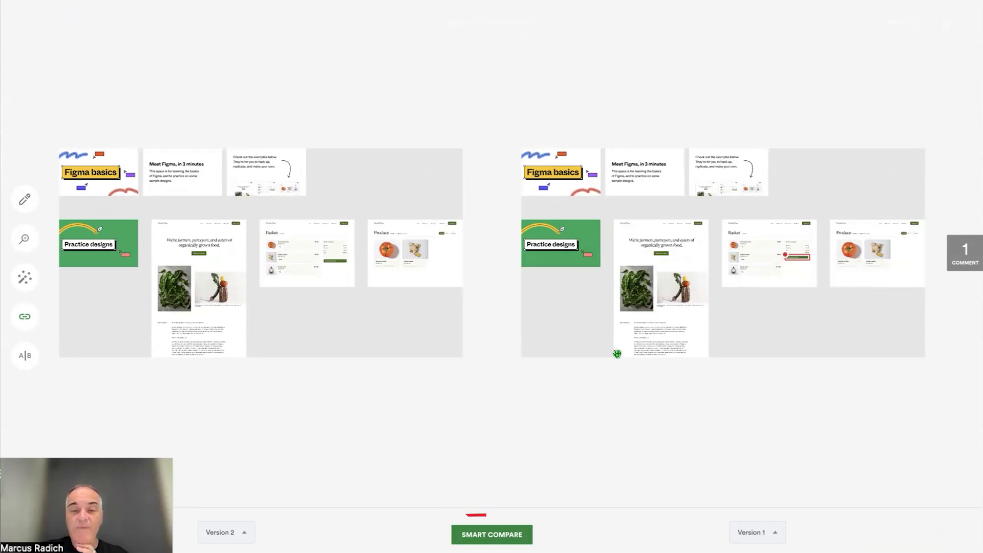
pyautogui.click(499, 534)
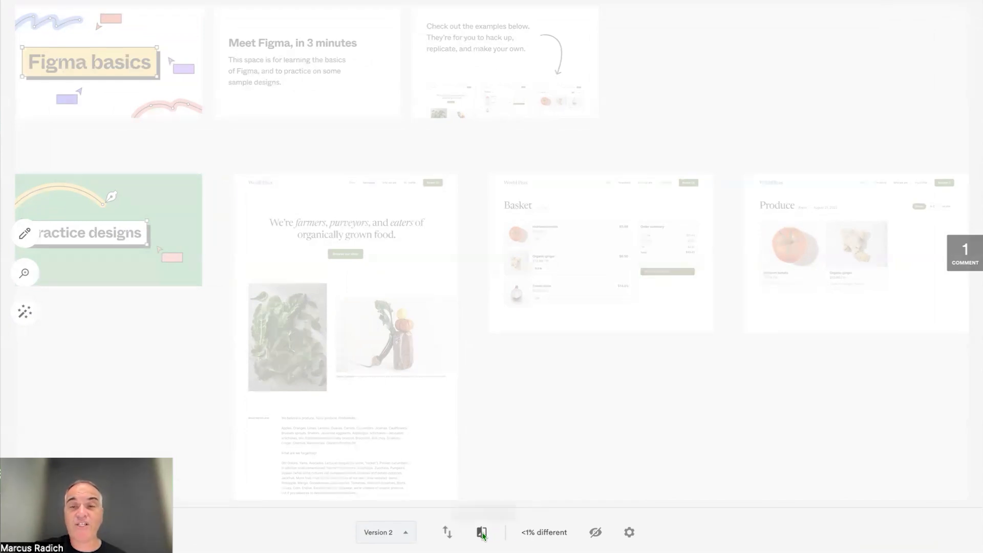
# Step: Compare the two versions with the slider, positioning the divider beside the Basket page's order summary, and leave the comparison
pyautogui.click(482, 532)
pyautogui.moveTo(488, 274); pyautogui.dragTo(619, 217)
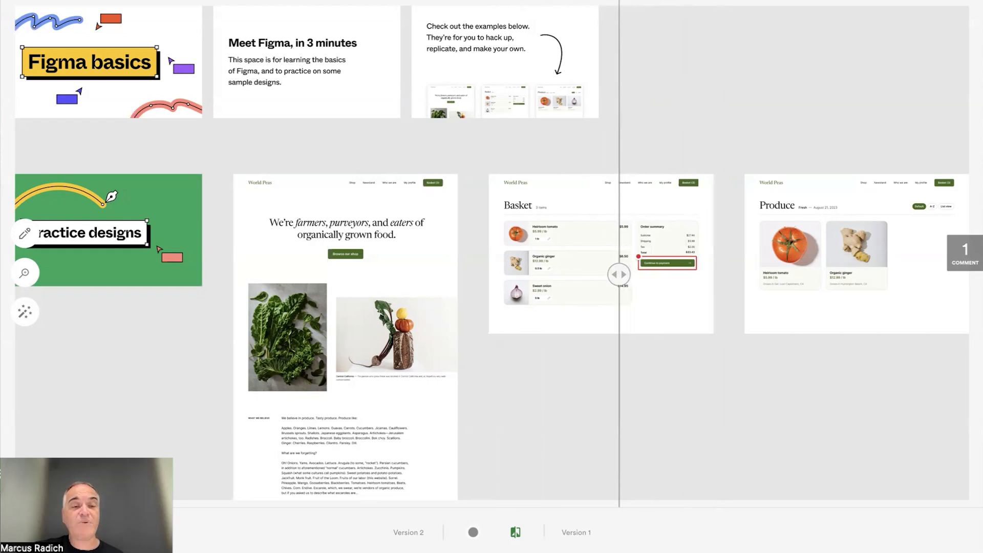
pyautogui.press('Escape')
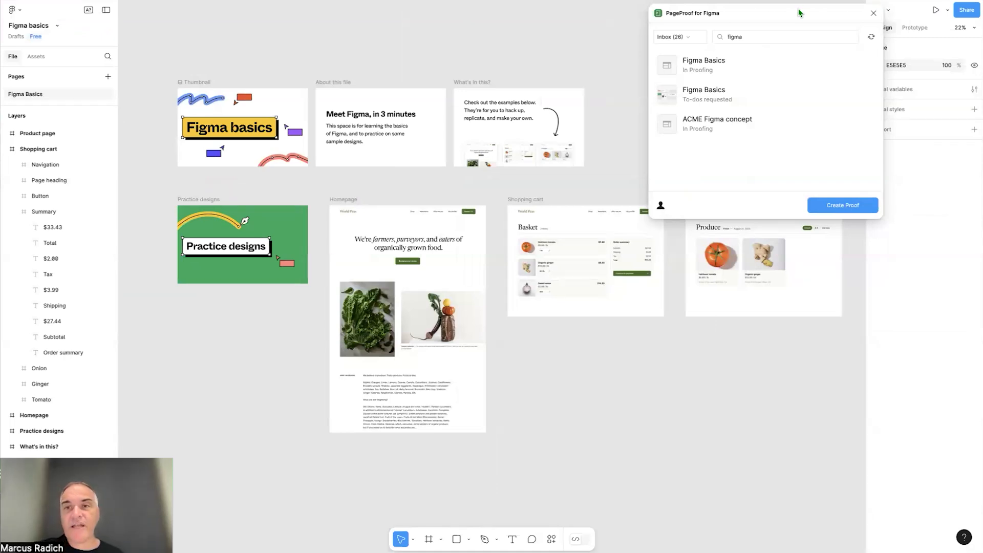
pyautogui.moveTo(796, 15); pyautogui.dragTo(796, 340)
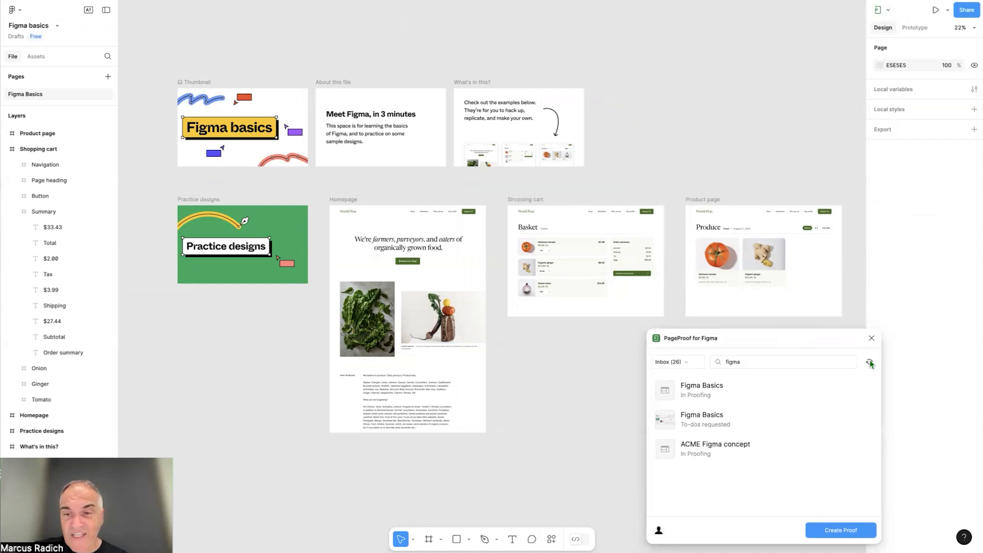
pyautogui.click(843, 531)
pyautogui.click(725, 413)
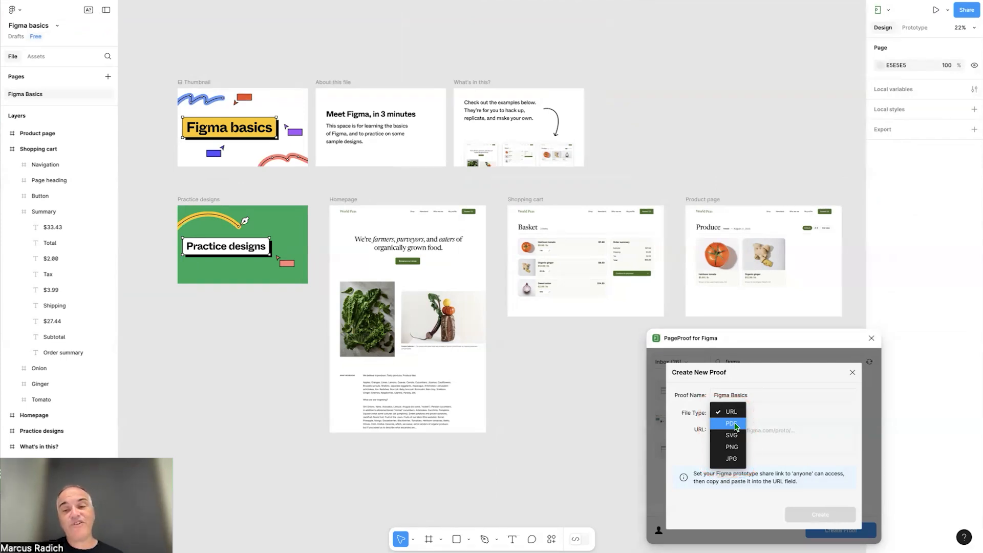
pyautogui.click(731, 424)
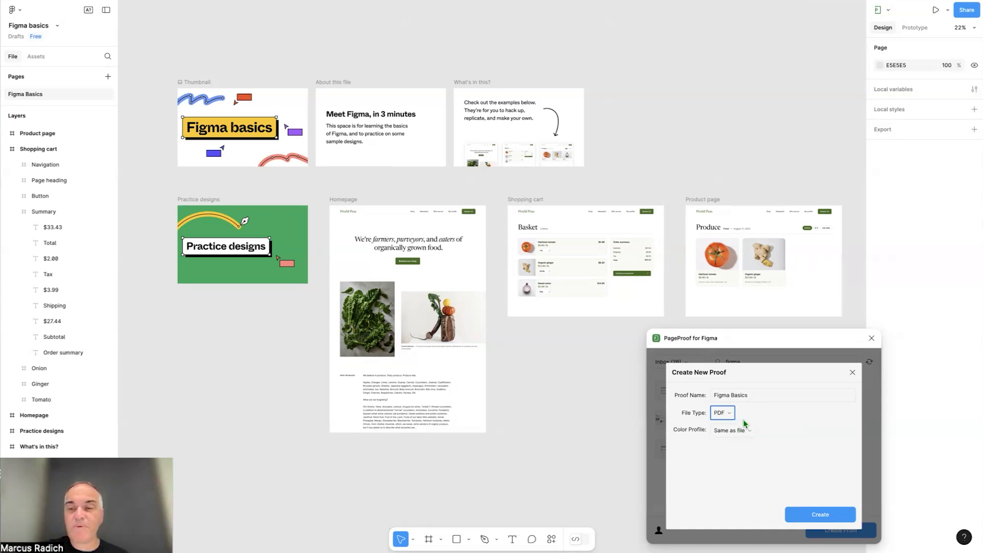
pyautogui.click(853, 374)
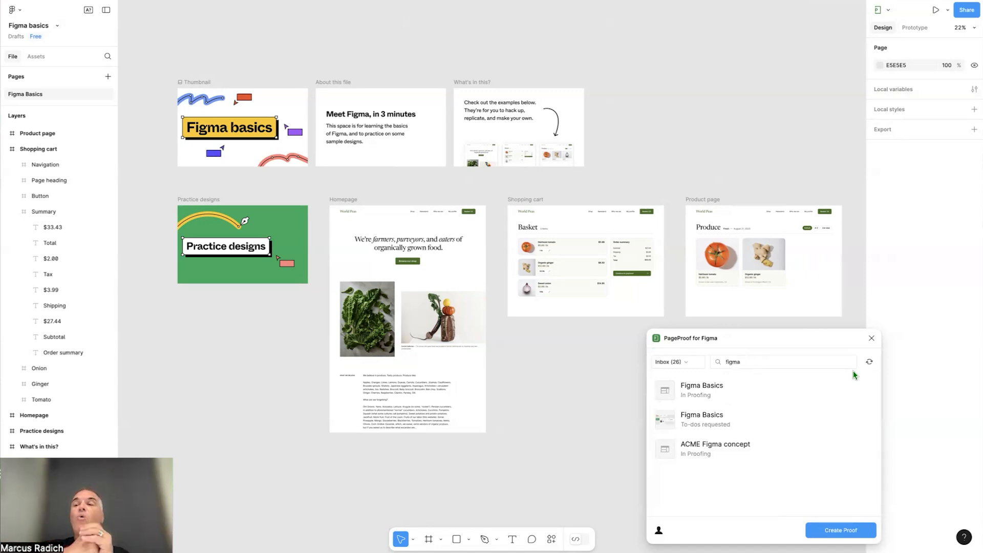
# Step: Select the Homepage, Shopping cart and Product page frames in Figma and create a PDF proof named Figma Basics from them
pyautogui.moveTo(850, 195); pyautogui.dragTo(321, 451)
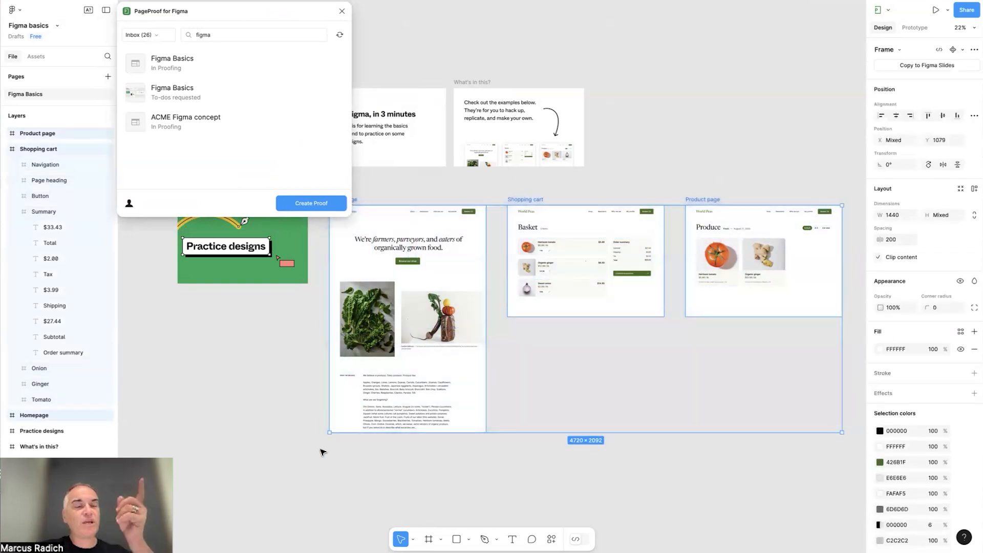
pyautogui.click(309, 207)
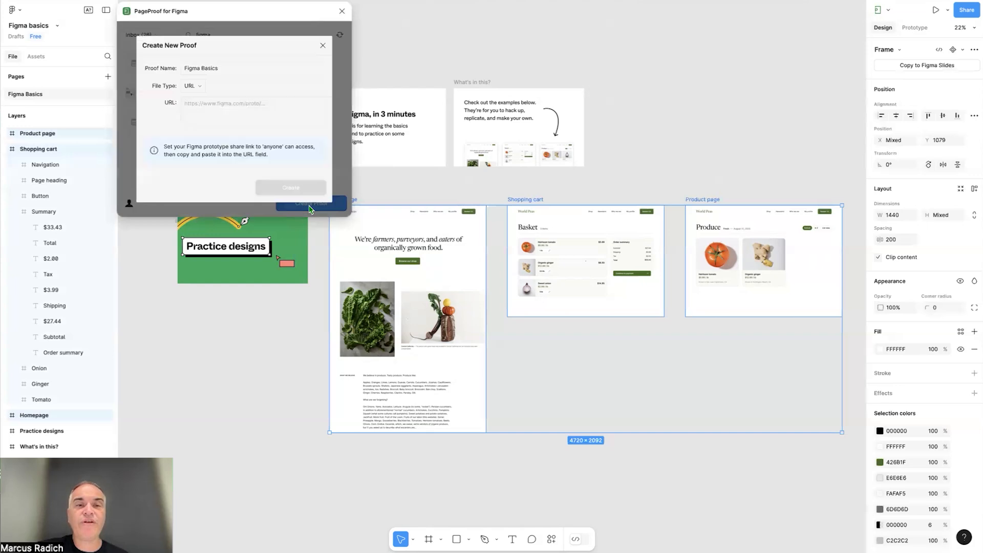
pyautogui.click(196, 87)
pyautogui.click(198, 100)
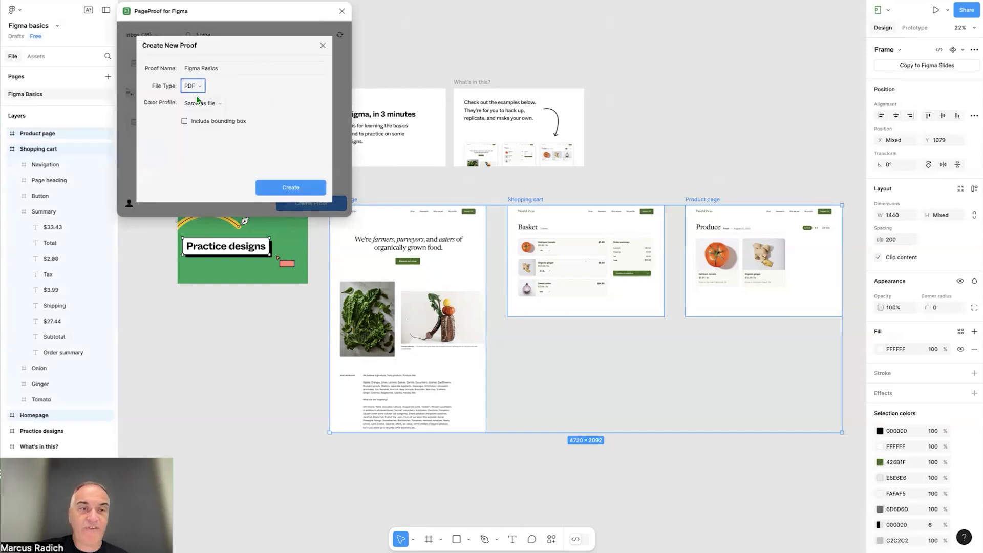
pyautogui.click(303, 188)
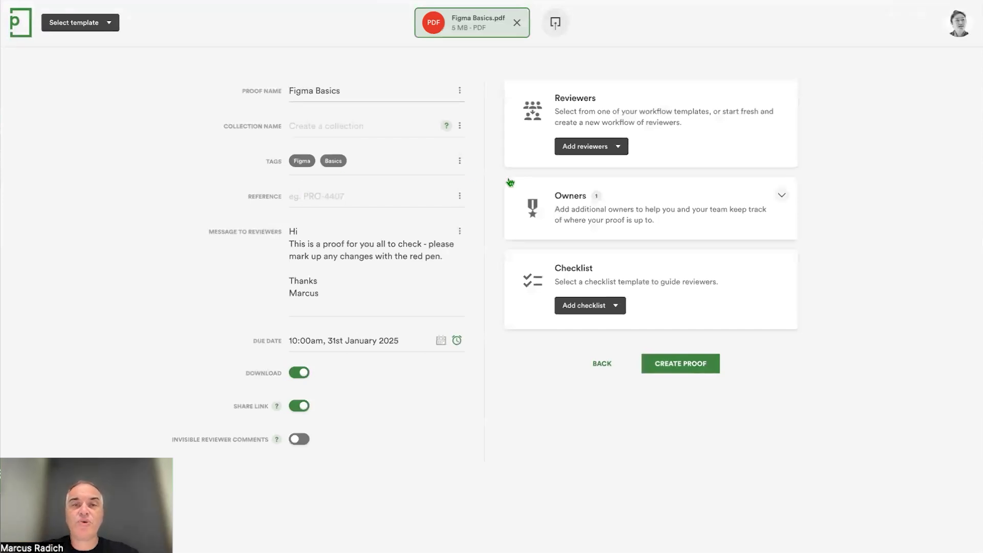
# Step: Assign the "Product workflow (MR)" reviewer template to the Figma Basics PDF proof and send it
pyautogui.click(617, 148)
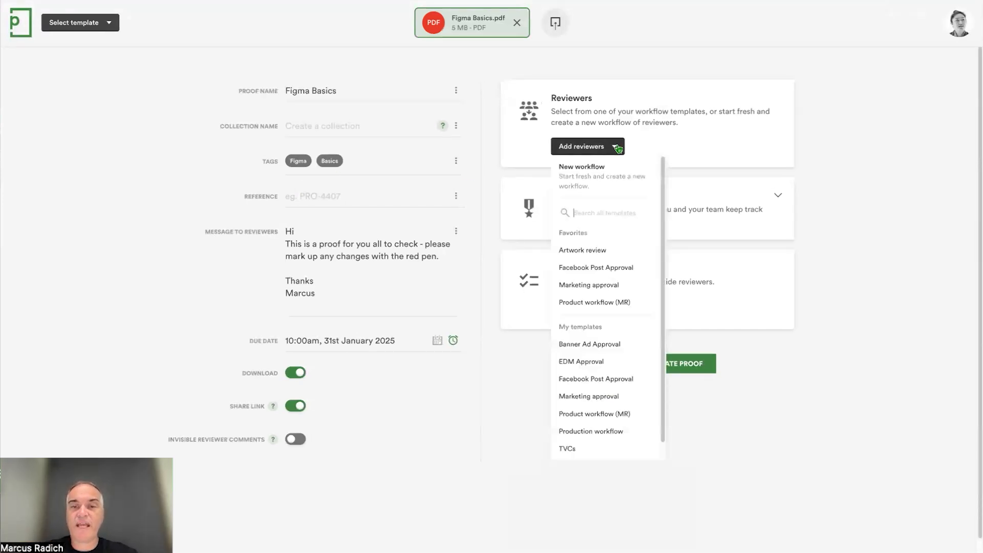
pyautogui.click(617, 301)
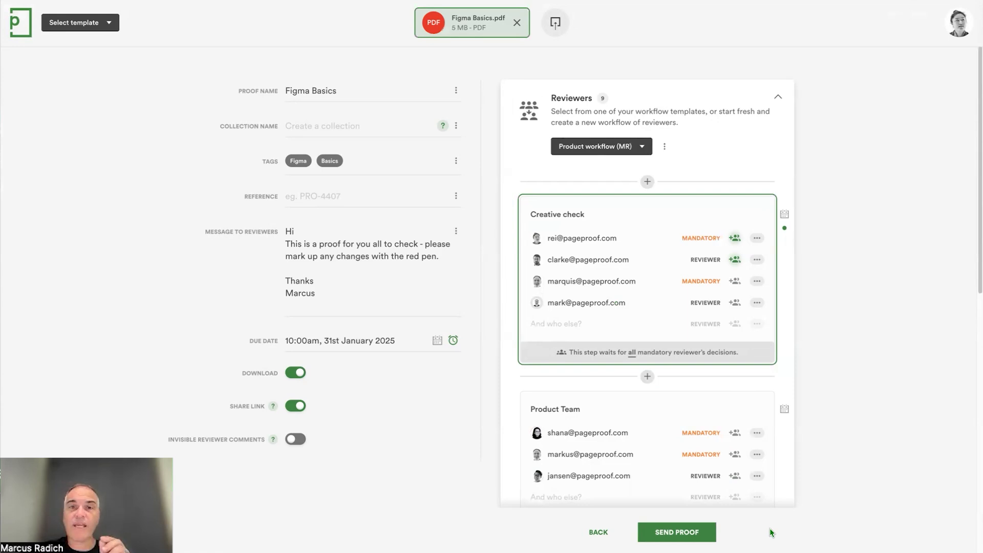
pyautogui.click(704, 535)
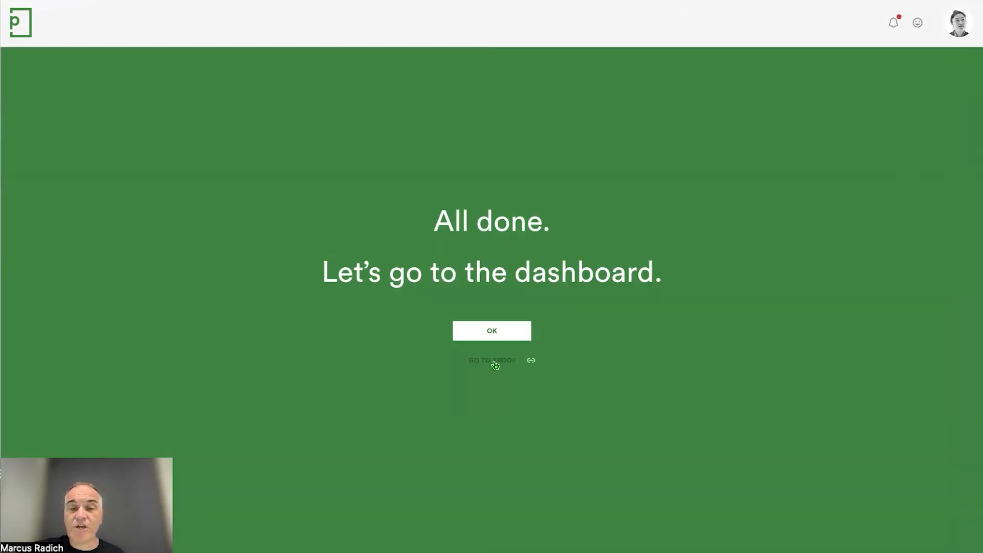
# Step: Open the sent PDF proof and view the thumbnail overview of its pages, then return to the single page
pyautogui.click(494, 361)
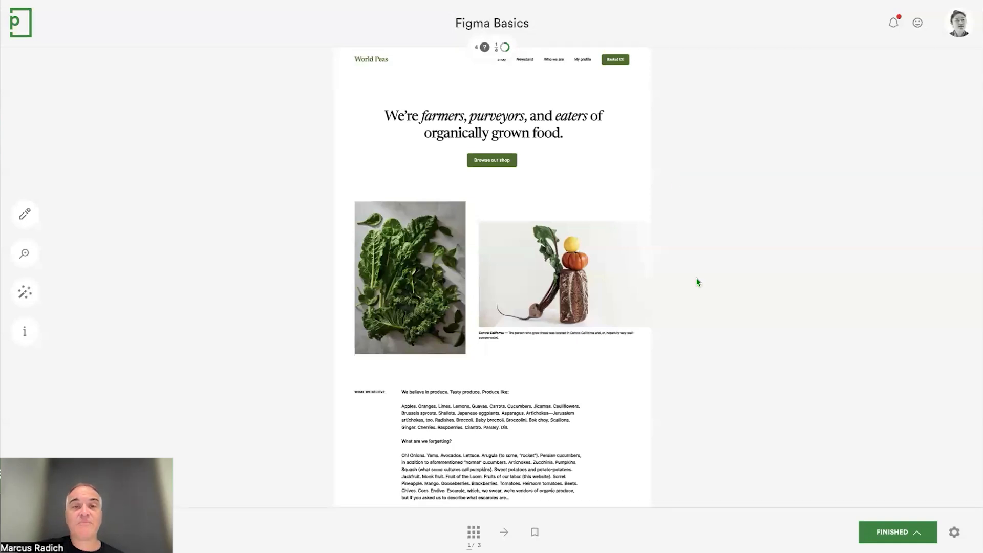
pyautogui.click(490, 532)
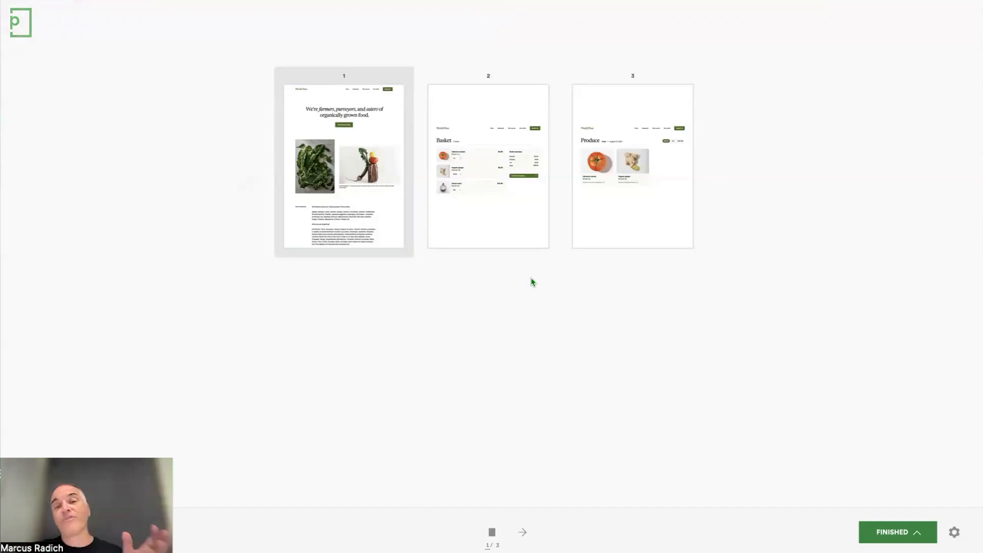
pyautogui.click(492, 535)
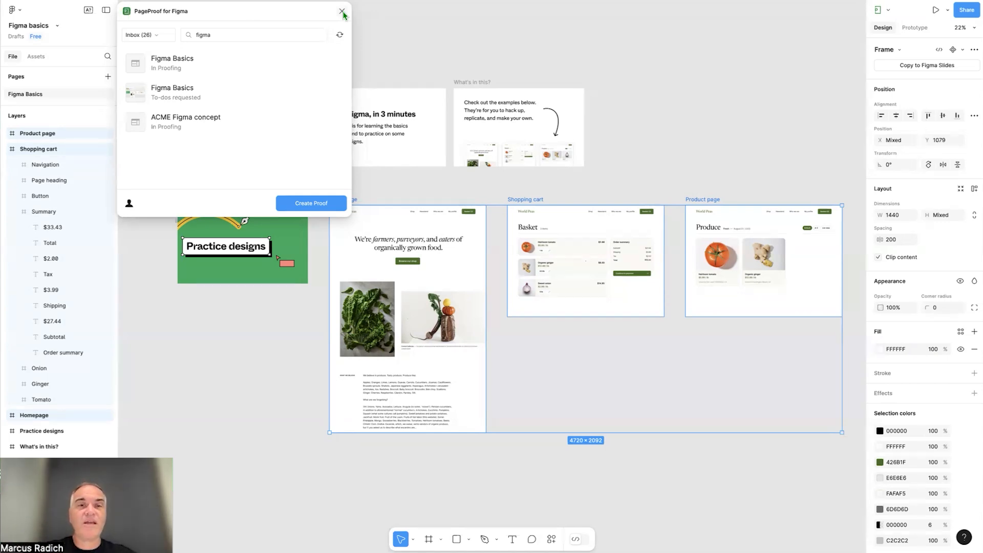
# Step: Switch to Figma and close the PageProof plugin window
pyautogui.click(342, 11)
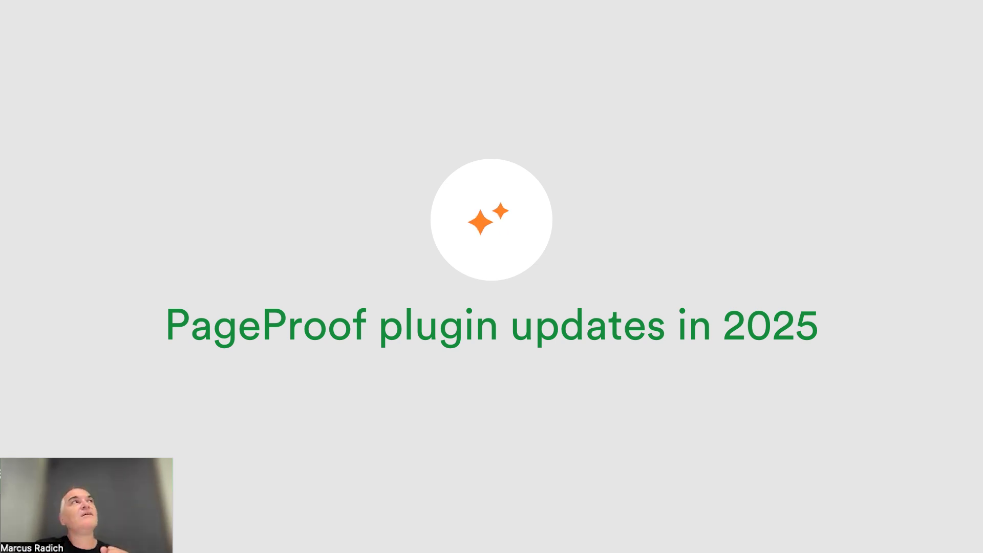
pyautogui.press('Right')
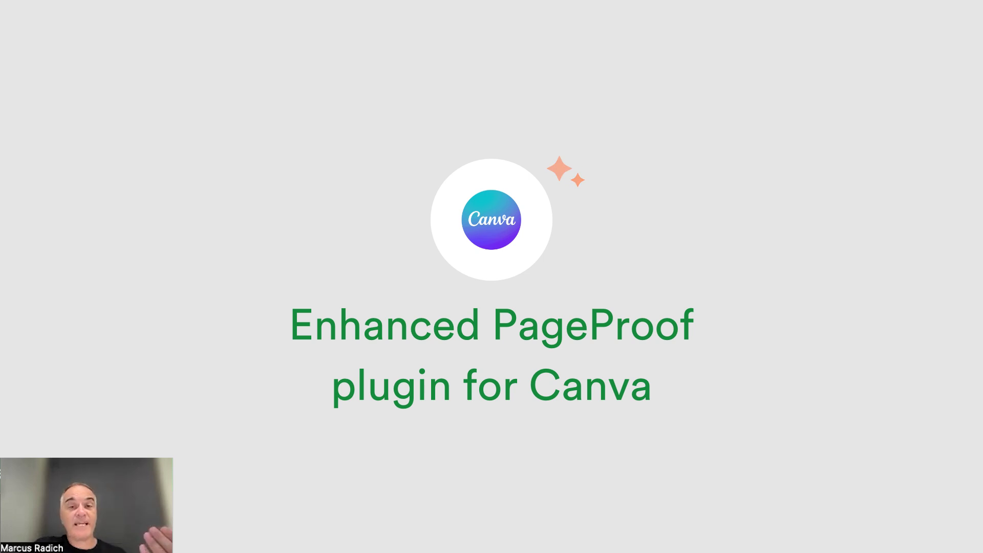